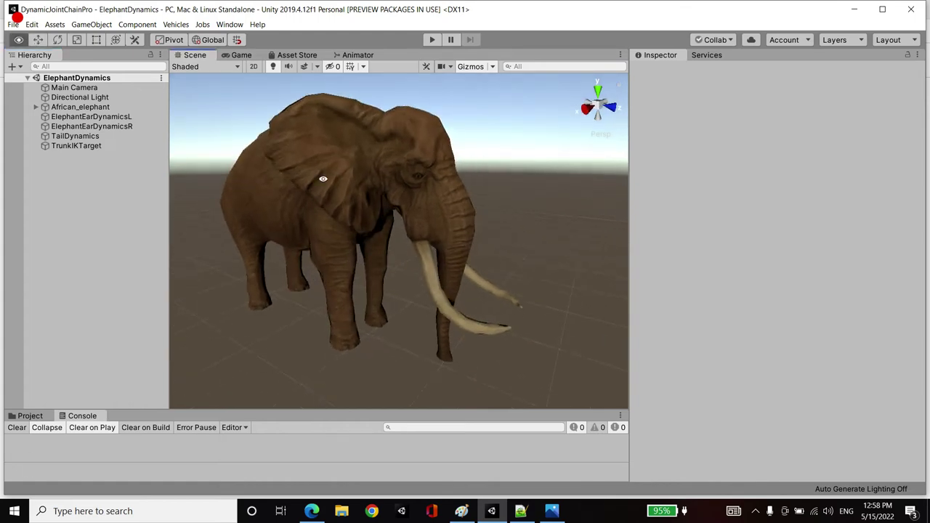
Run the elephant scene in play mode and observe the ear, trunk and tail motion in the Scene view
alt+drag(323, 179, 480, 207)
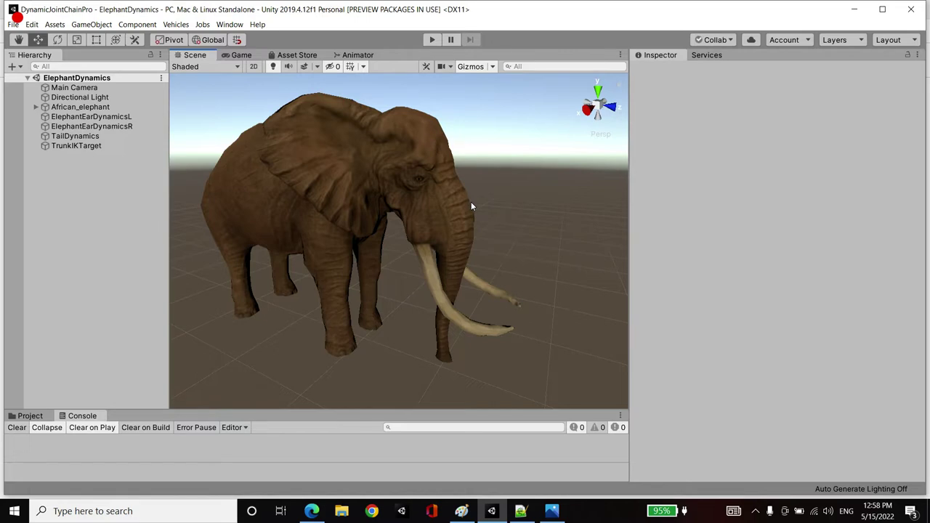
alt+drag(470, 205, 449, 183)
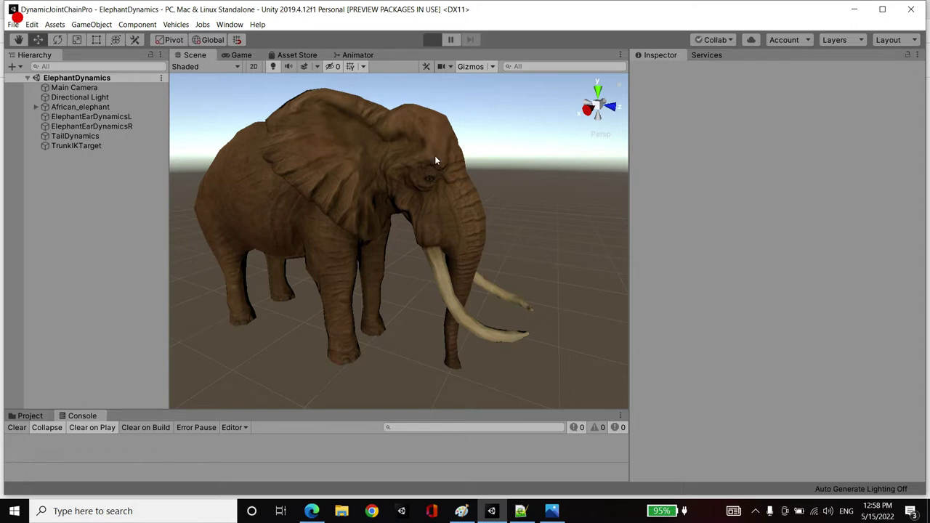
click(202, 57)
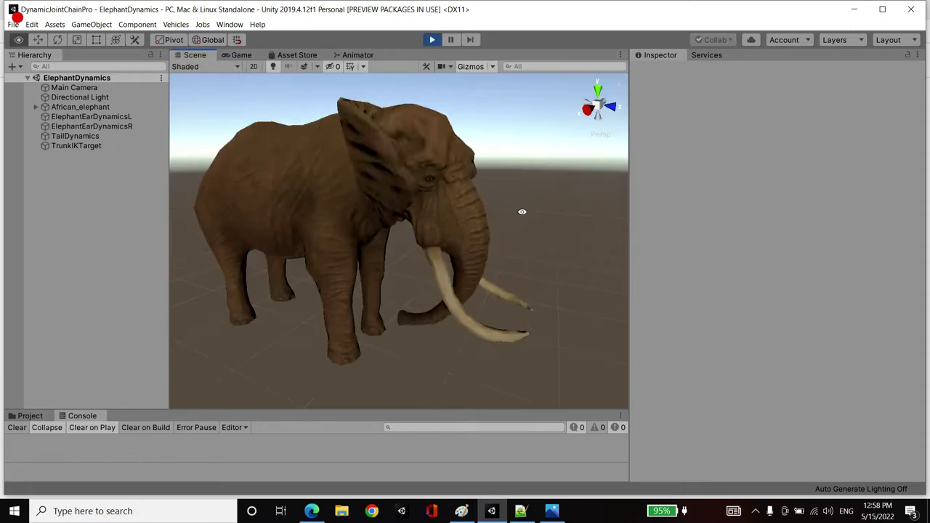
alt+drag(536, 203, 524, 234)
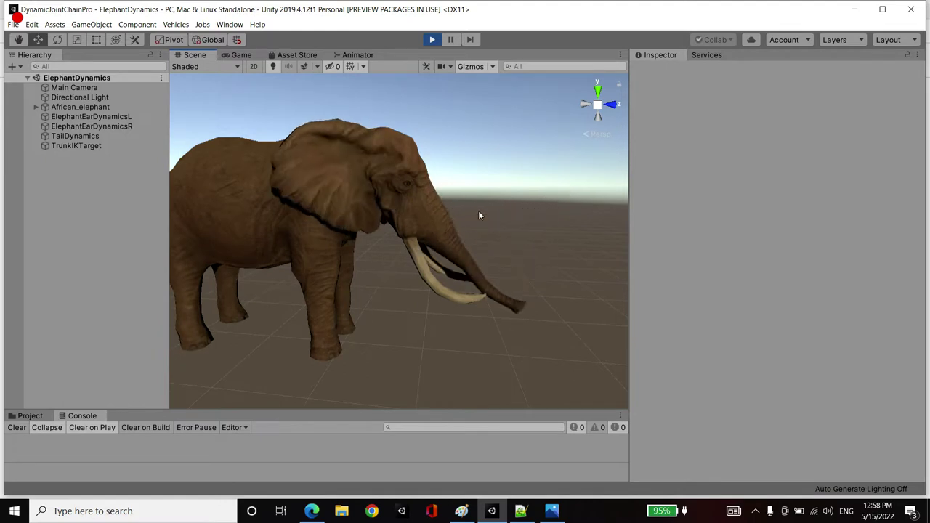
mouse_move(439, 236)
alt+mouse_down()
mouse_move(388, 252)
mouse_move(481, 260)
mouse_move(447, 229)
alt+mouse_up()
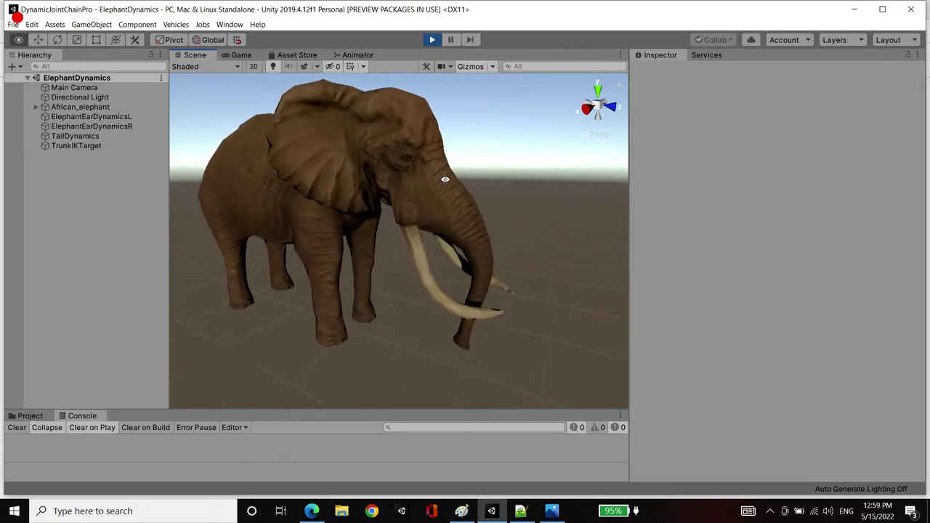
Select African_elephant and locate the nose1 source transform of its Dynamic Chain in the bone hierarchy
click(92, 110)
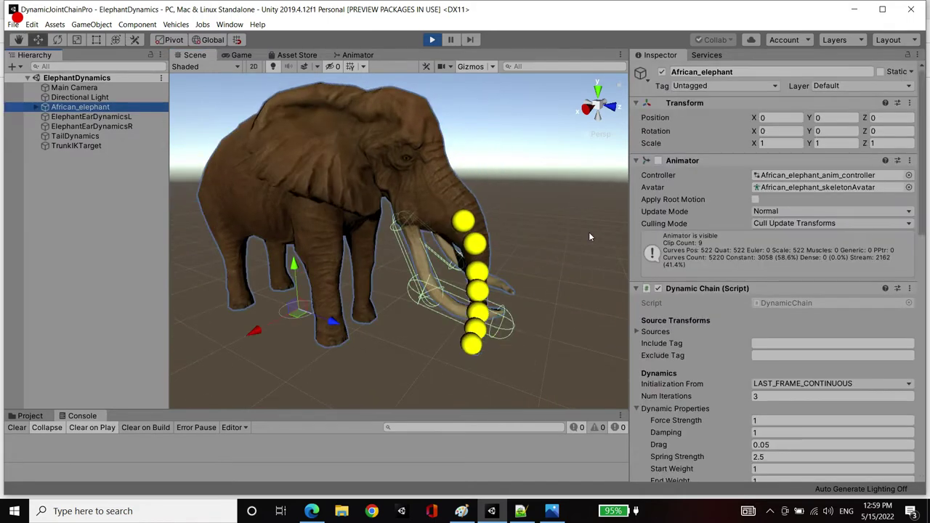
scroll(751, 247, down, 3)
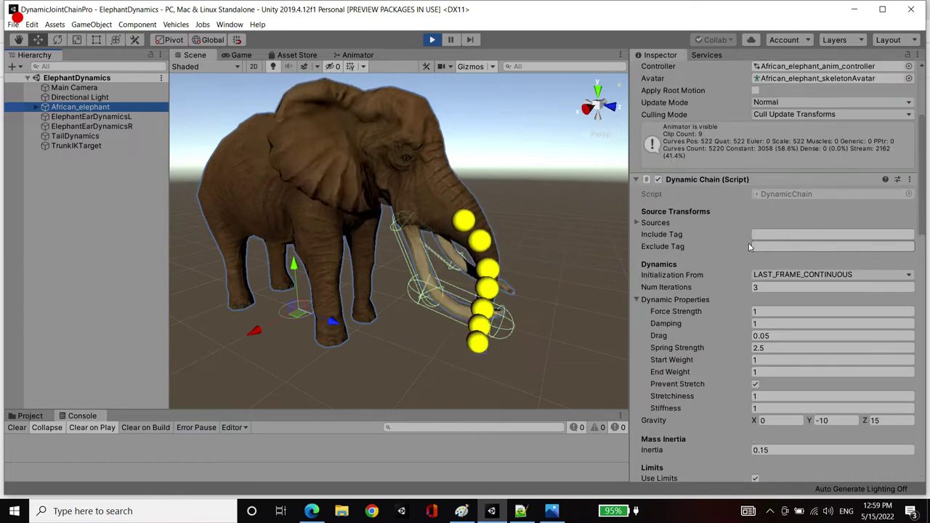
click(636, 222)
scroll(634, 218, down, 3)
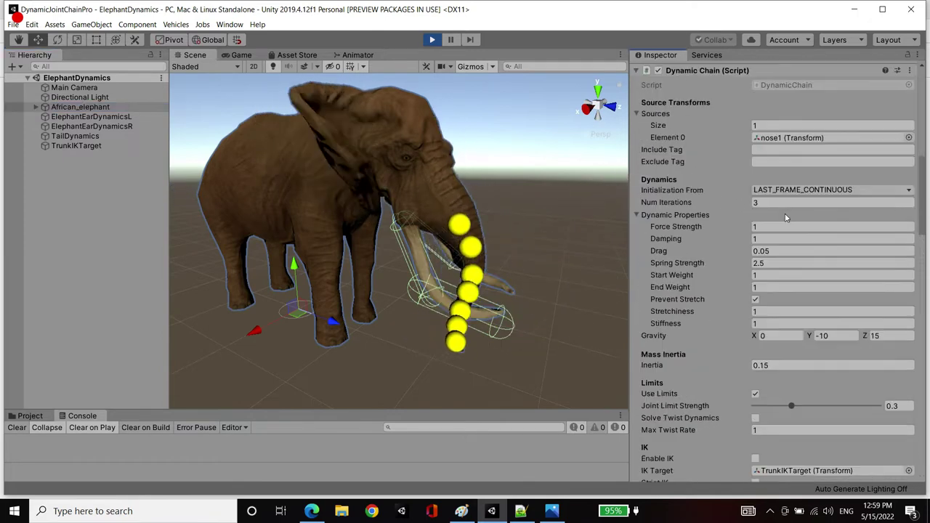
click(792, 138)
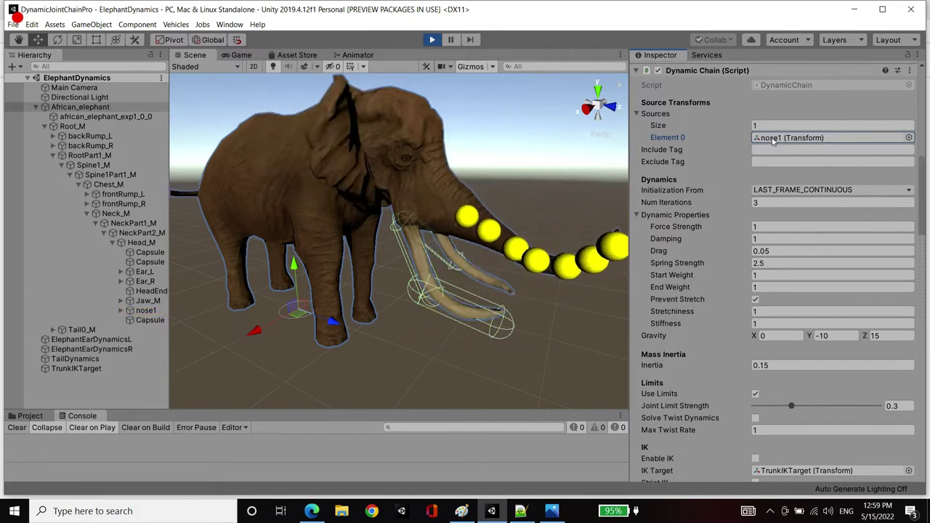
click(637, 114)
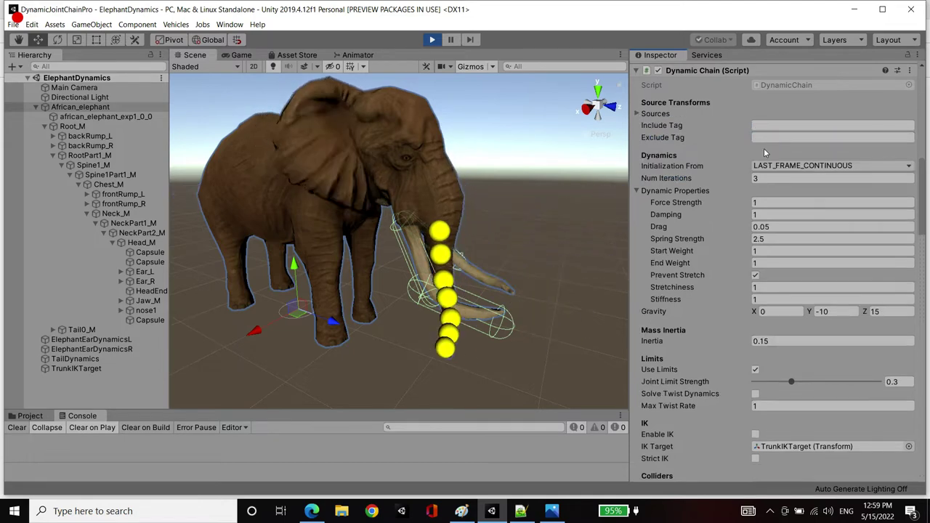
Review the trunk Dynamic Chain's dynamics, inertia, Use Limits and Joint Limit Strength settings
scroll(814, 222, down, 10)
scroll(843, 246, up, 9)
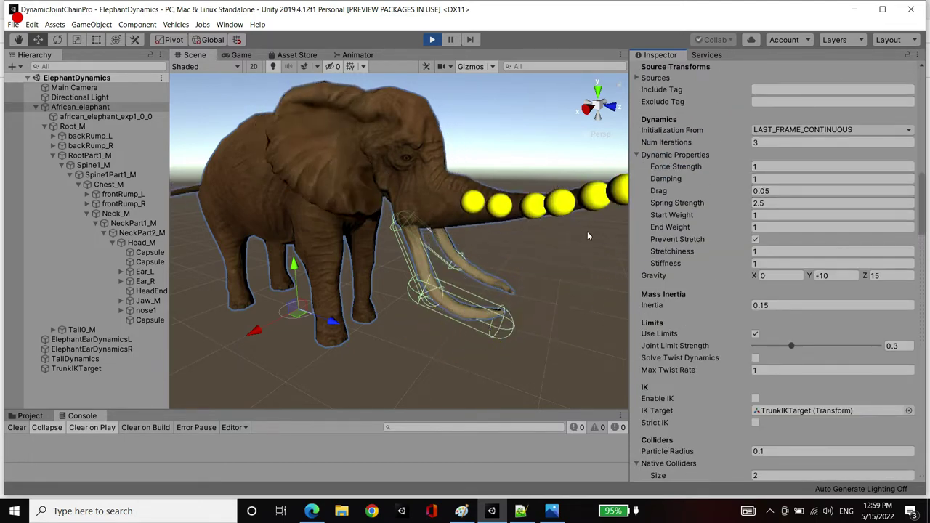
scroll(793, 197, down, 9)
scroll(799, 244, up, 6)
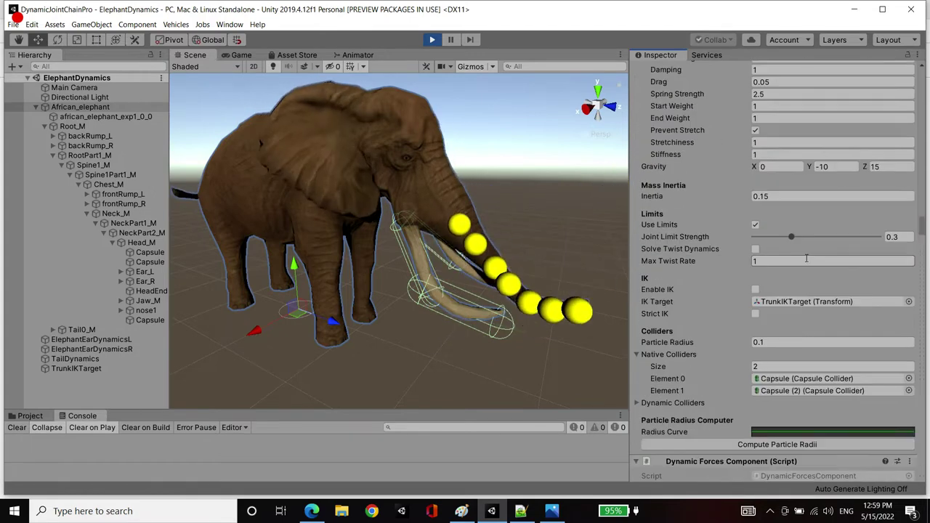
scroll(776, 218, up, 3)
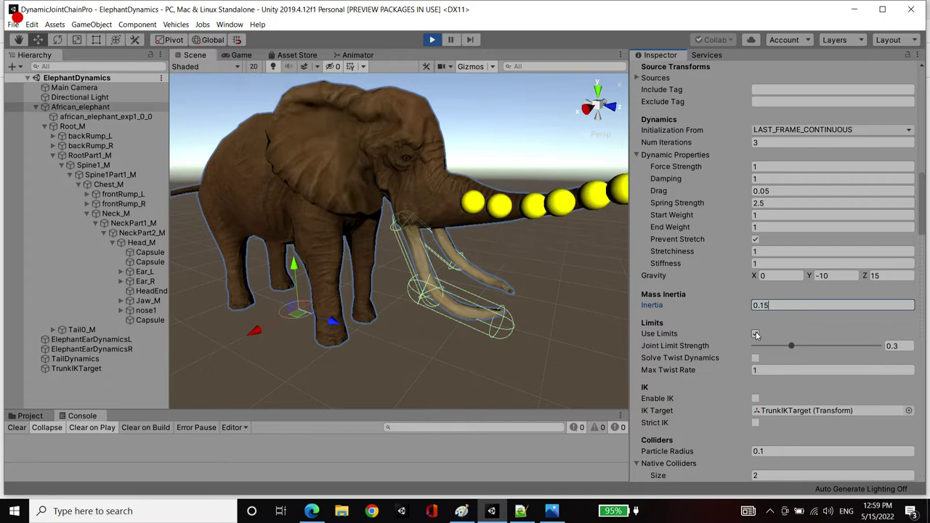
click(908, 346)
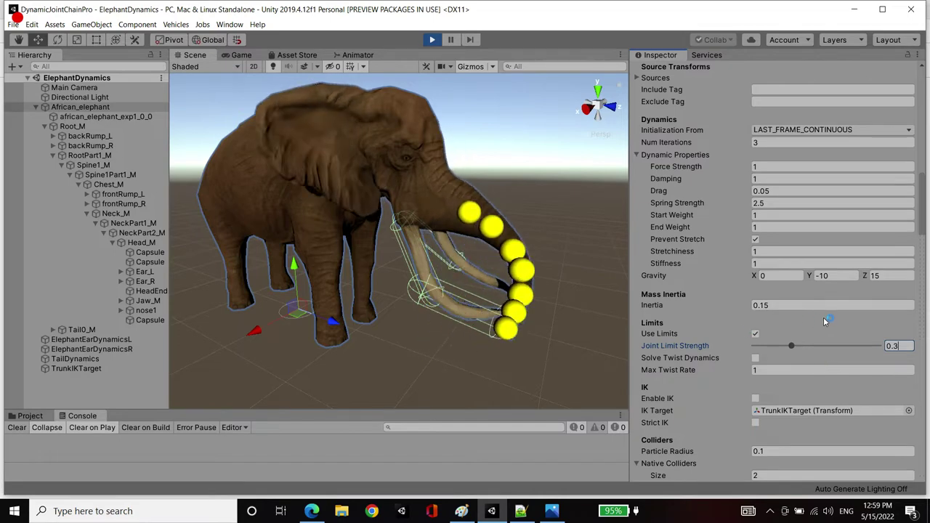
scroll(824, 322, down, 3)
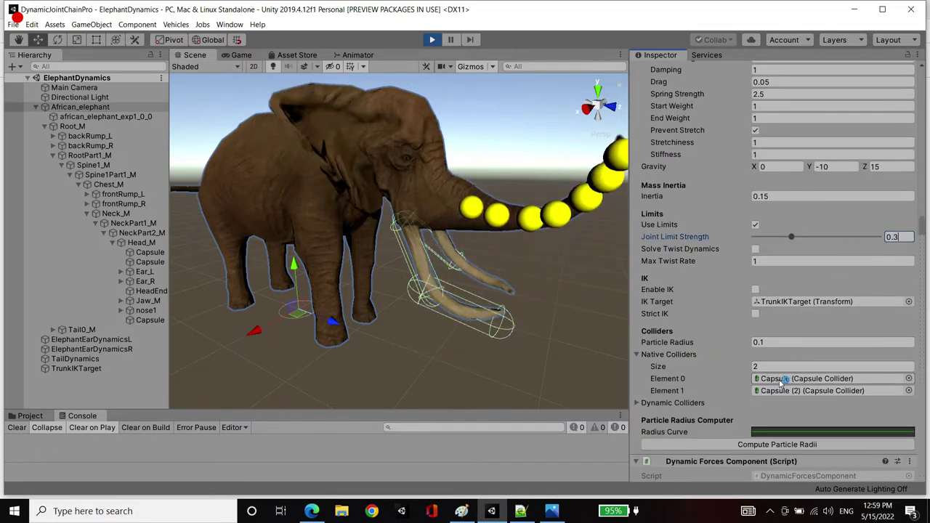
Examine the tusk capsules around the trunk together with the chain's Native Colliders and Particle Radius settings
alt+drag(490, 218, 375, 239)
middle_drag(375, 240, 473, 289)
alt+drag(474, 289, 509, 290)
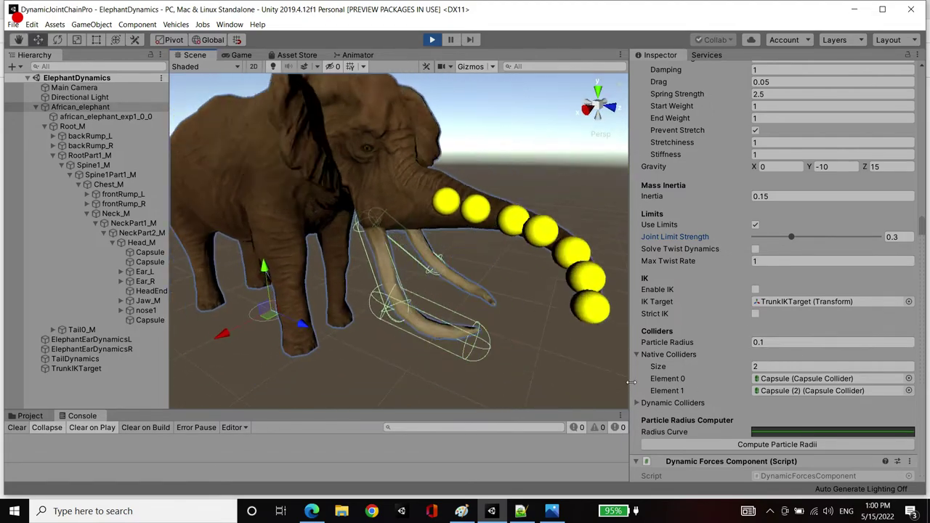
click(636, 355)
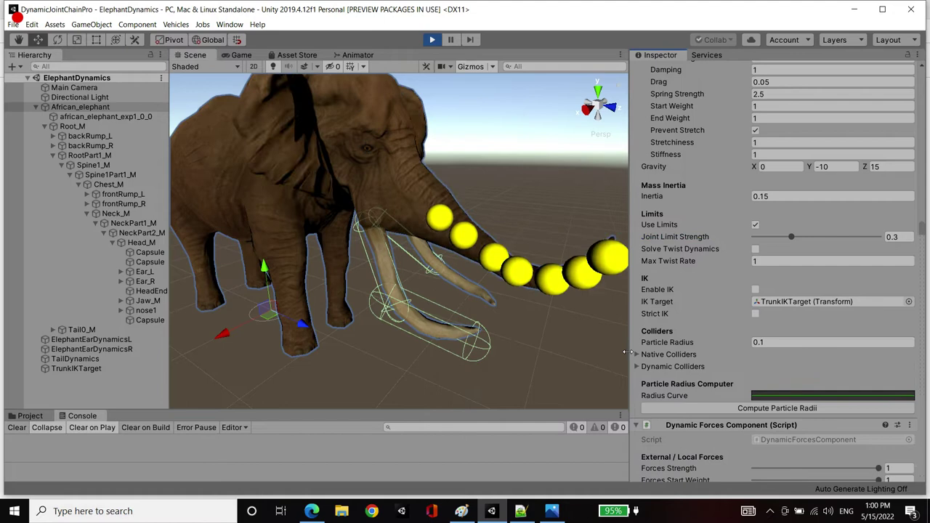
click(638, 355)
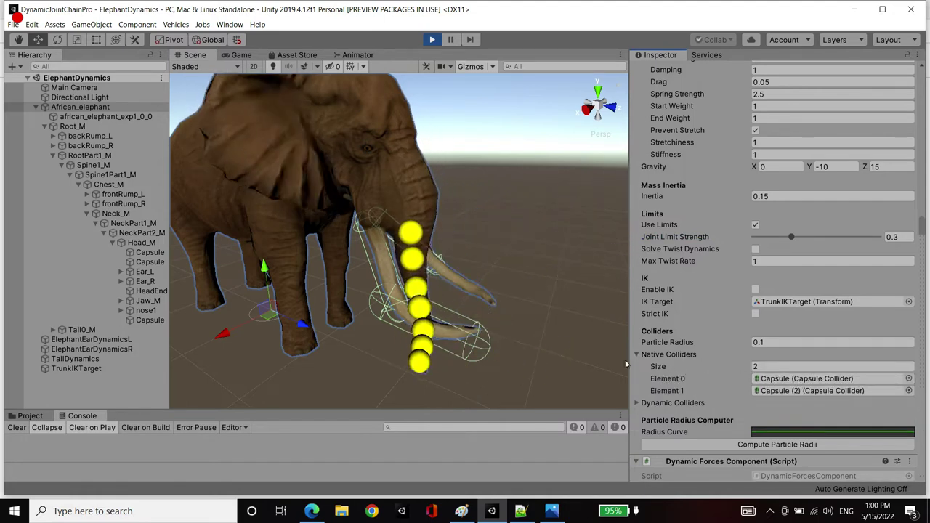
click(637, 355)
click(780, 342)
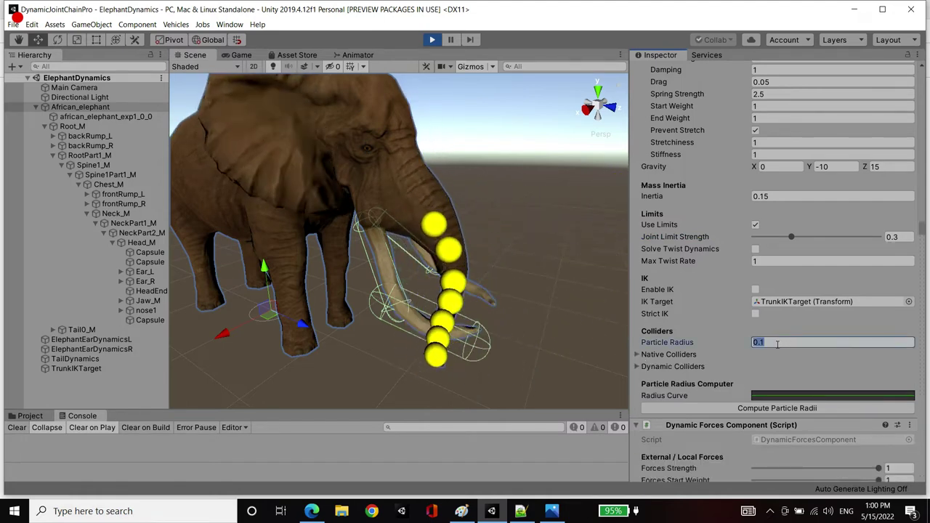
click(779, 344)
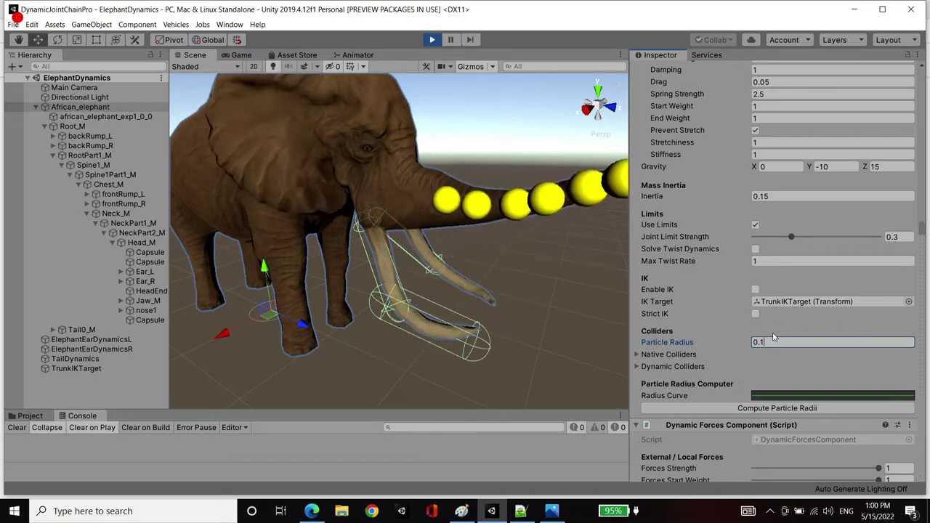
Look over the Dynamic Chain and the Dynamic Forces Component attached to the elephant
scroll(775, 298, down, 5)
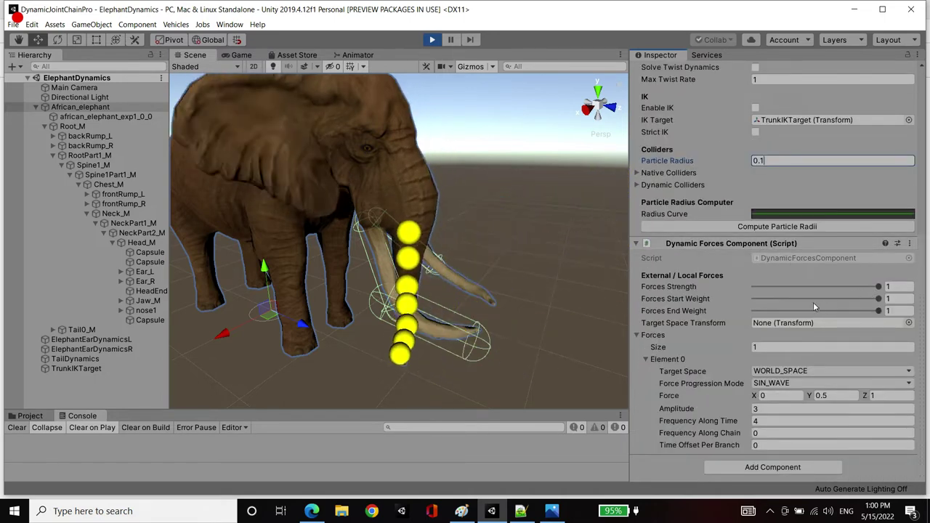
scroll(818, 289, up, 15)
scroll(764, 280, down, 3)
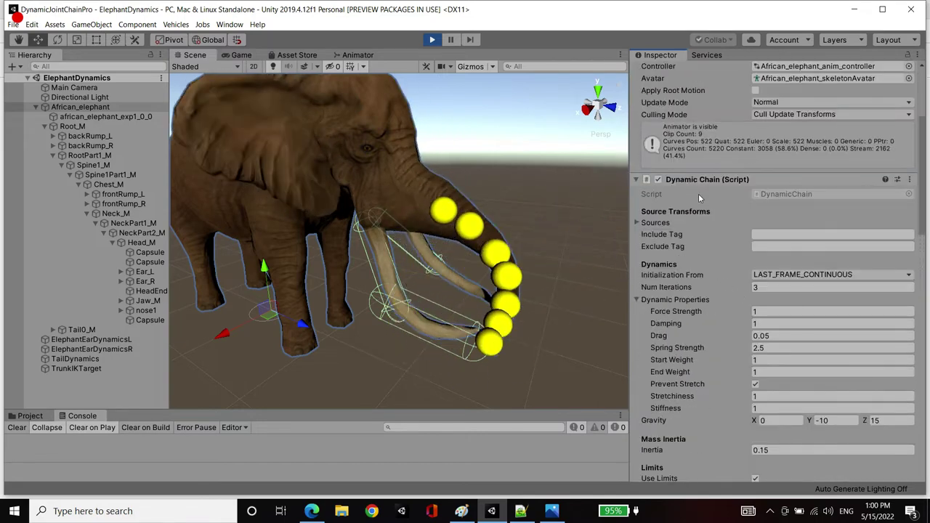
scroll(728, 192, down, 15)
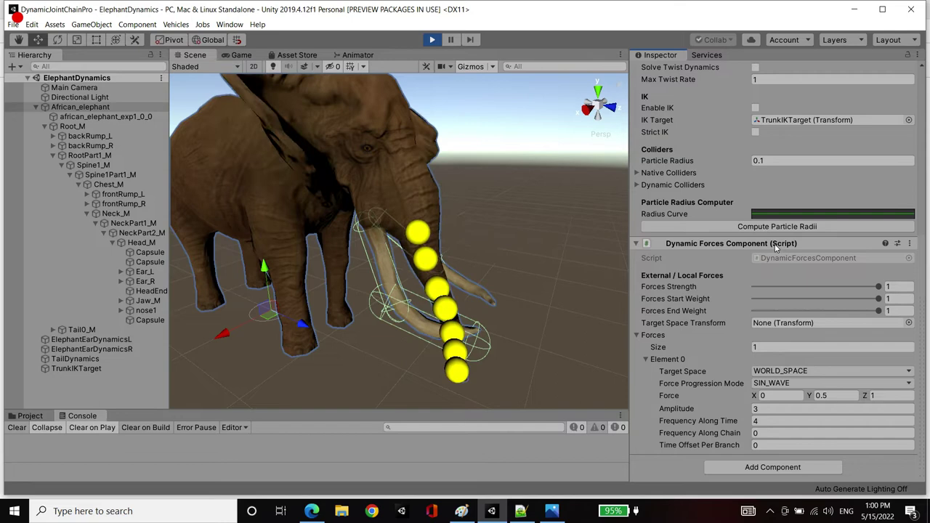
scroll(773, 244, up, 15)
scroll(784, 154, down, 15)
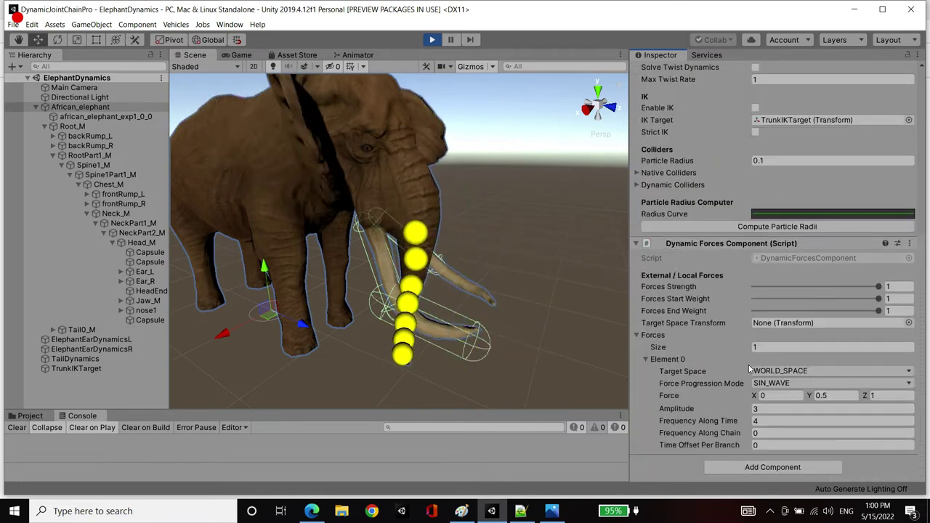
Inspect force Element 0's progression mode, force vector, Amplitude and Frequency Along Time in the Dynamic Forces Component
click(787, 383)
click(734, 402)
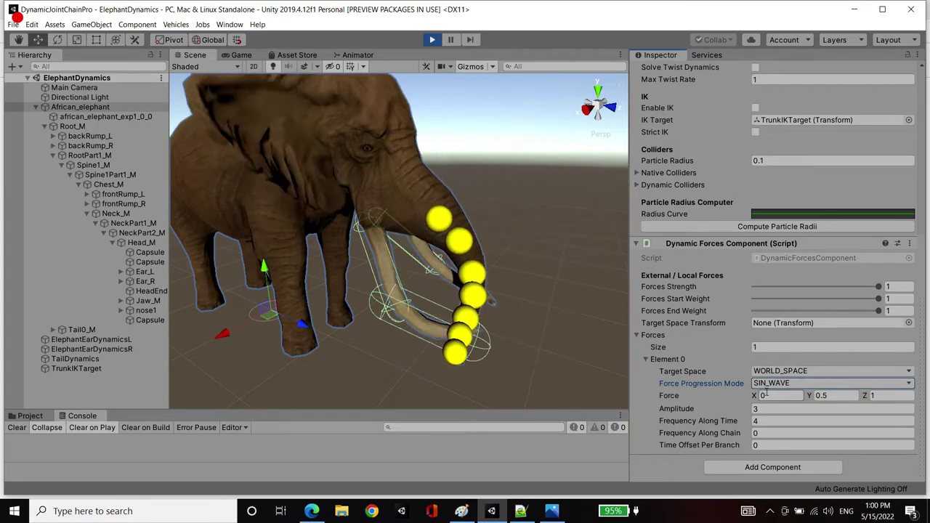
click(838, 397)
click(847, 396)
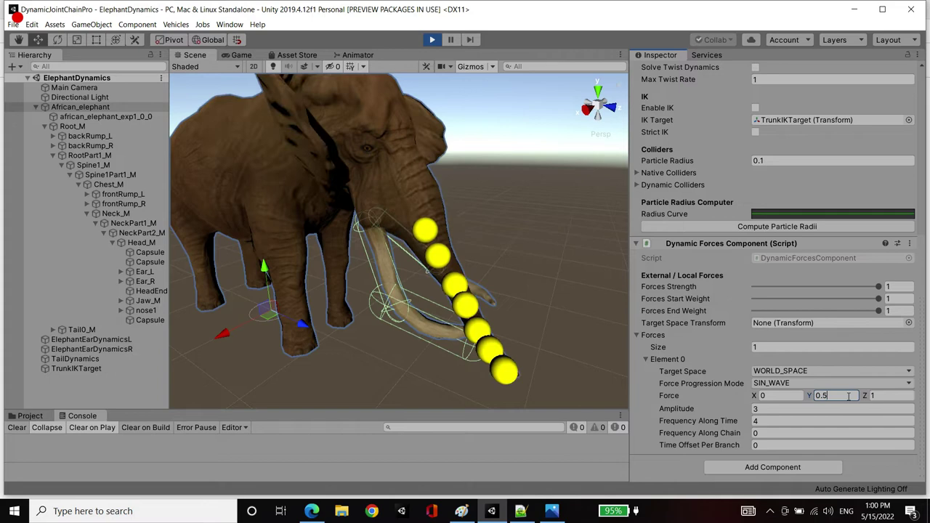
key(Tab)
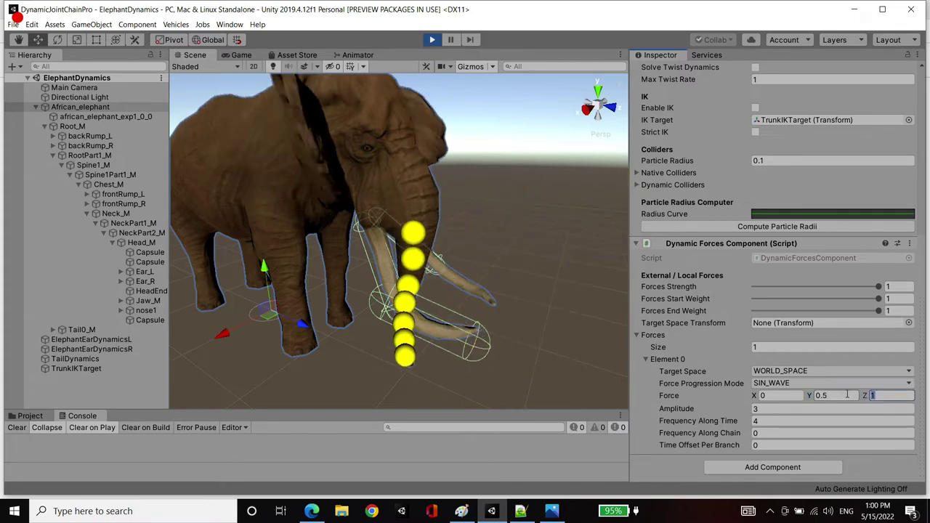
click(835, 396)
click(814, 410)
click(768, 424)
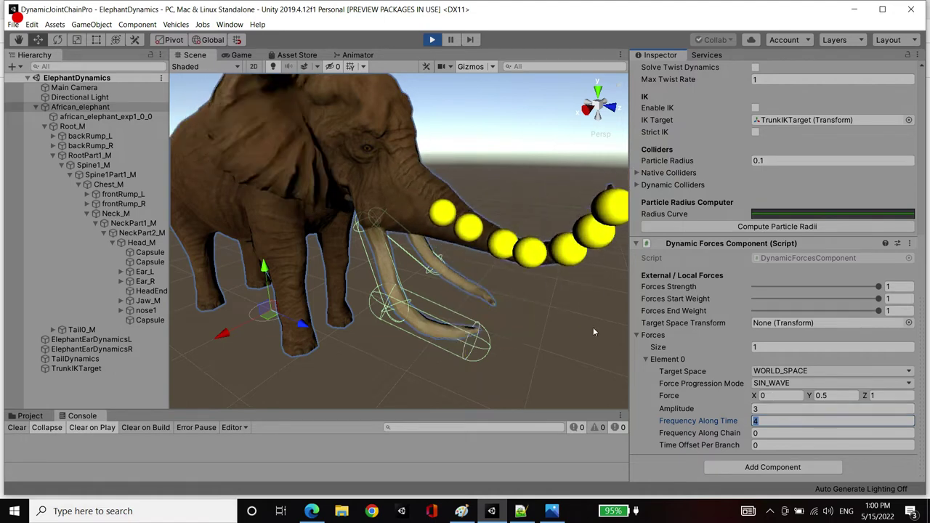
Set the Dynamic Forces Component's Forces Strength to 0 and inspect the trunk from several angles
alt+right_drag(529, 250, 553, 316)
middle_drag(487, 210, 465, 205)
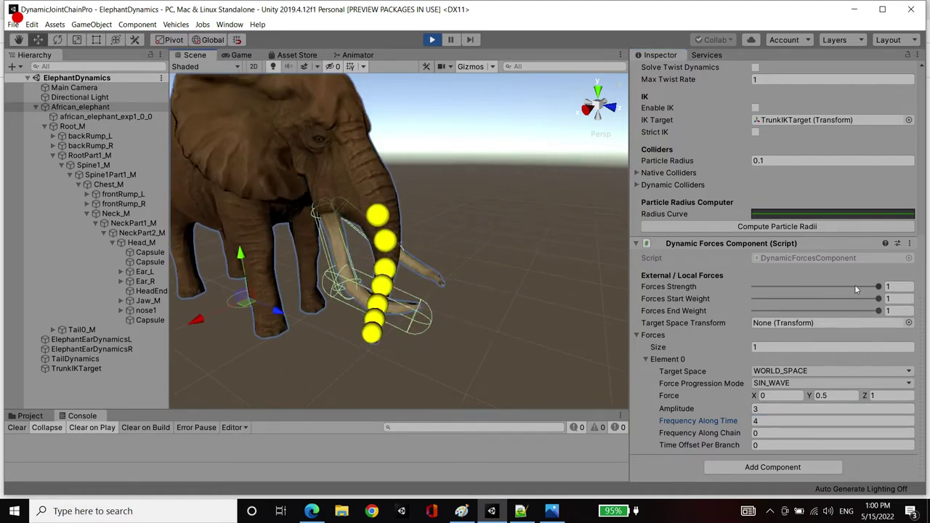
drag(880, 288, 748, 294)
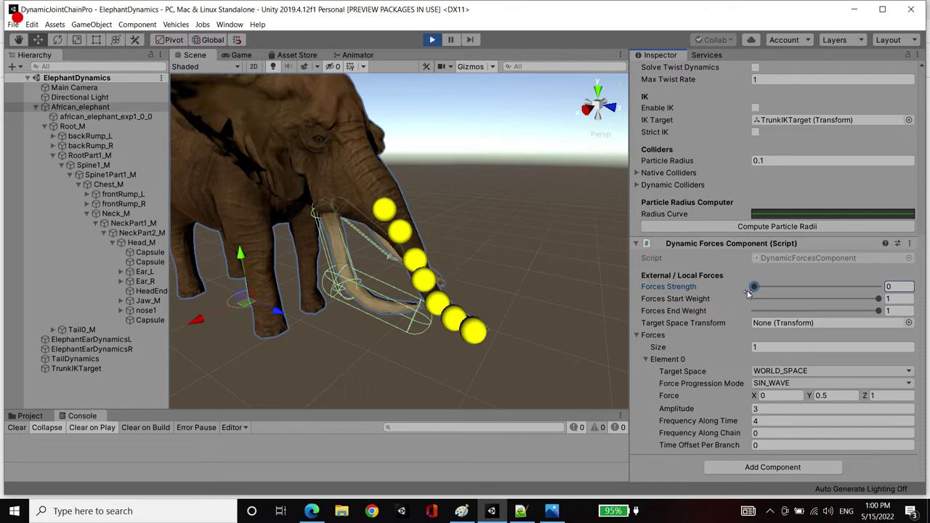
alt+drag(506, 336, 519, 252)
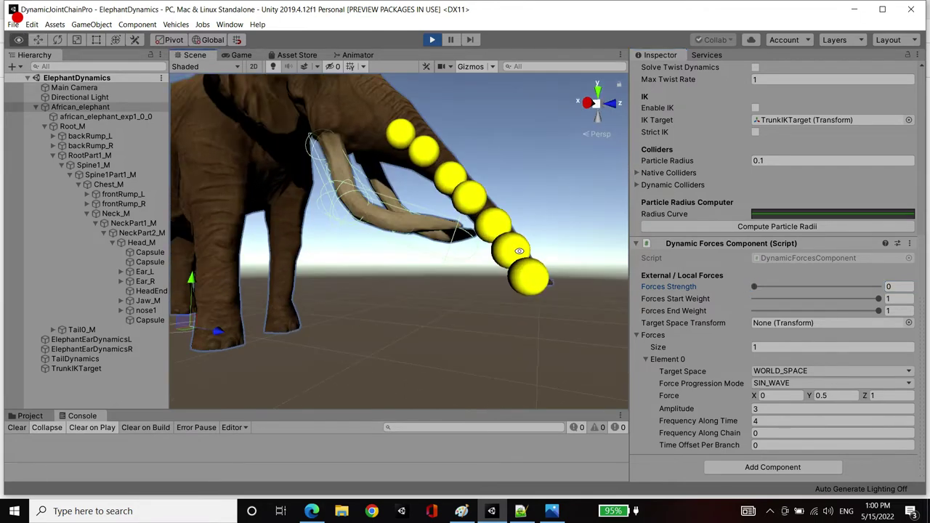
alt+drag(458, 232, 501, 265)
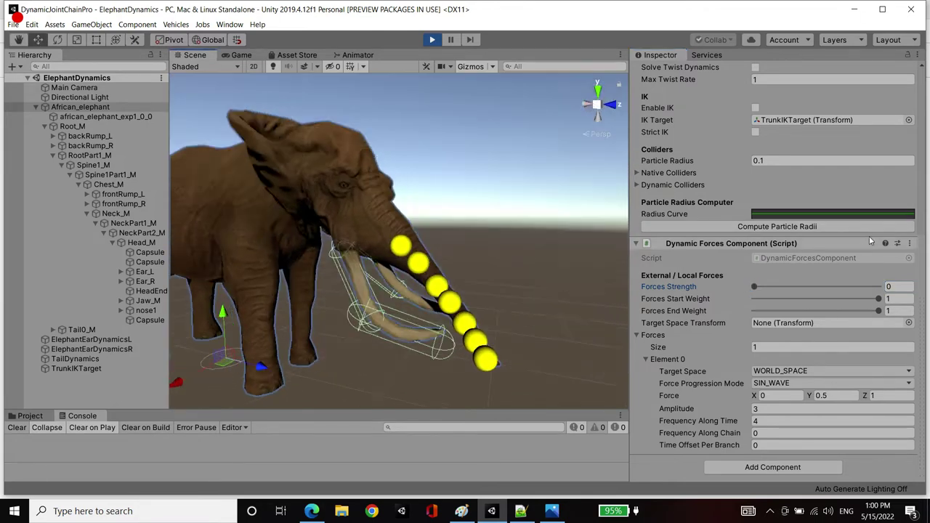
Set the trunk Dynamic Chain's gravity to -15 on Y and 0 on Z
scroll(876, 278, up, 12)
scroll(874, 278, down, 5)
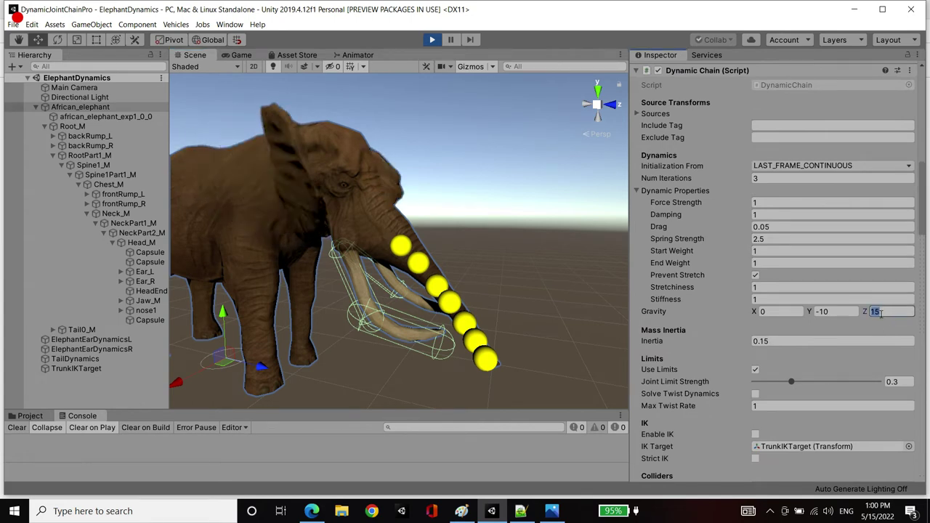
text(0)
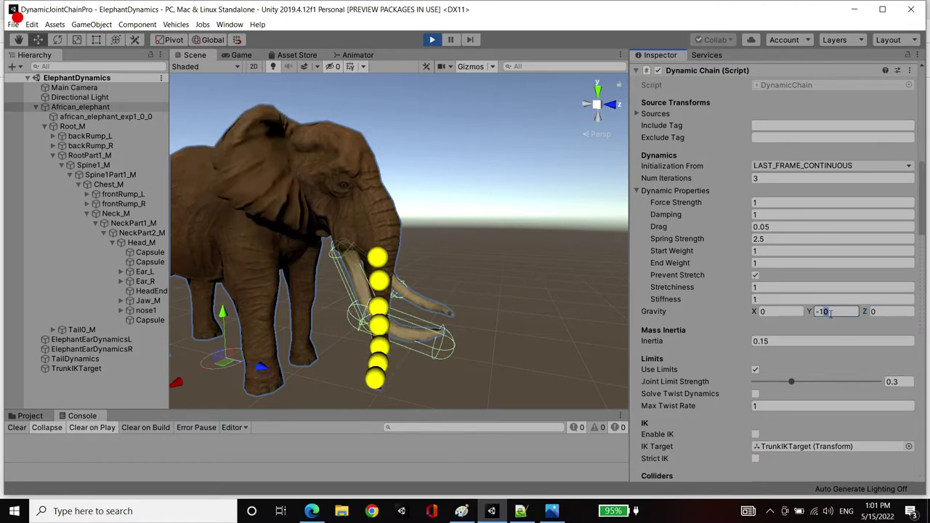
alt+right_drag(450, 272, 519, 243)
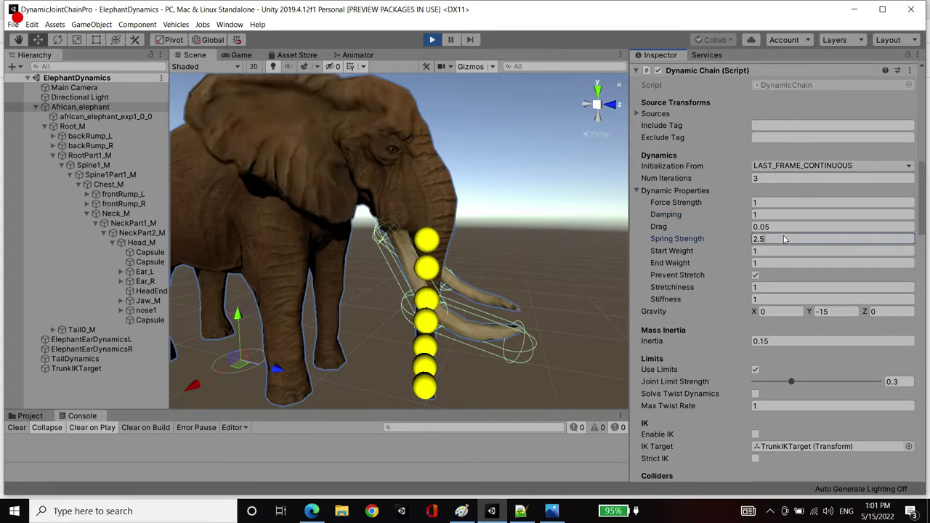
Disable Prevent Stretch in the trunk's Dynamic Chain and view the hanging trunk closely
click(755, 275)
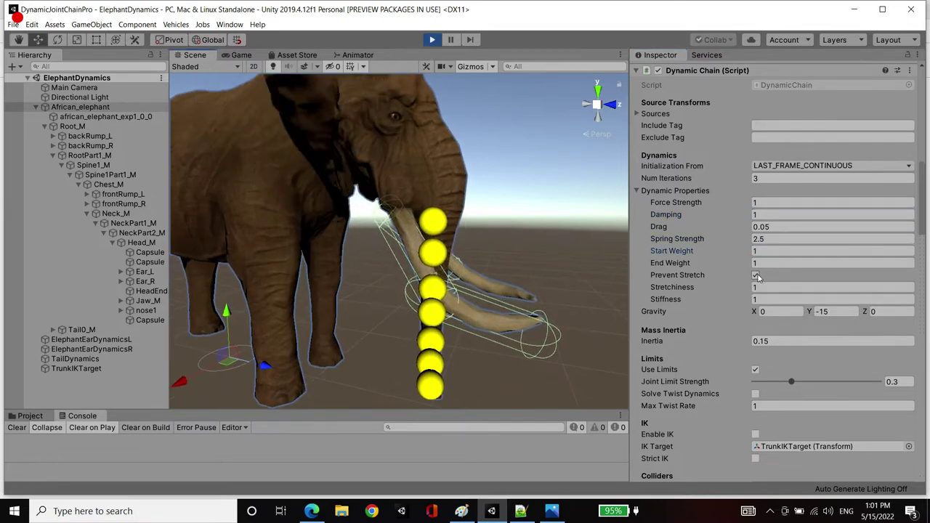
alt+right_drag(545, 224, 530, 223)
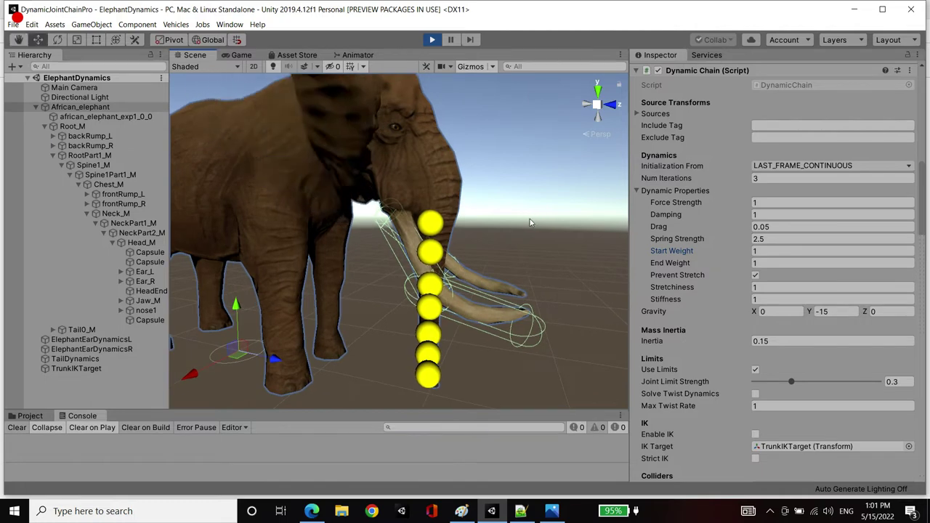
alt+drag(526, 221, 501, 214)
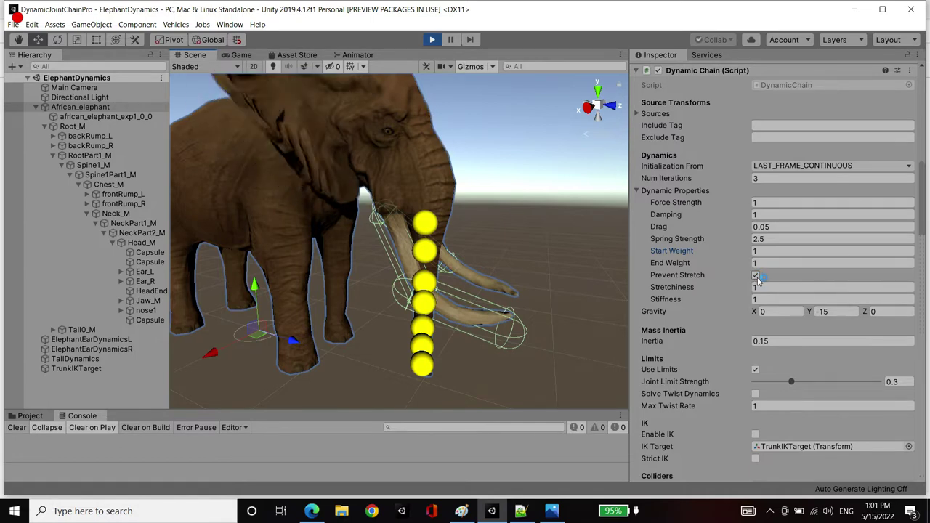
click(757, 276)
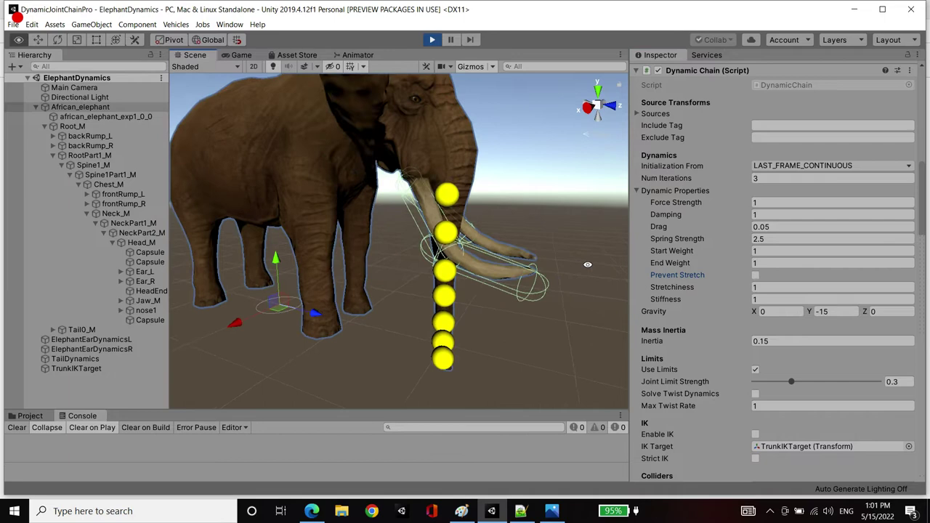
middle_drag(556, 221, 547, 242)
Try a Stretchiness of 1.5 on the trunk chain, settle on 1.3, and open the Stiffness value for editing
key(BackSpace)
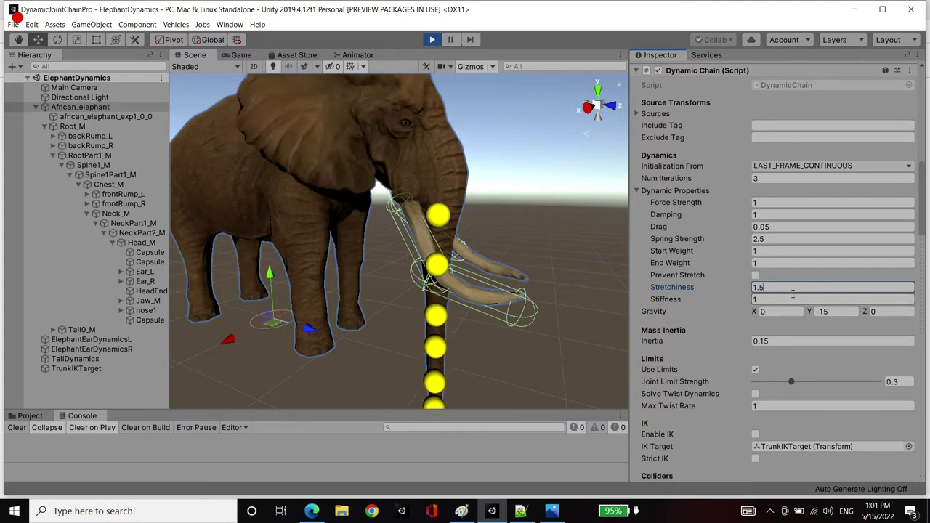
text(5)
key(Return)
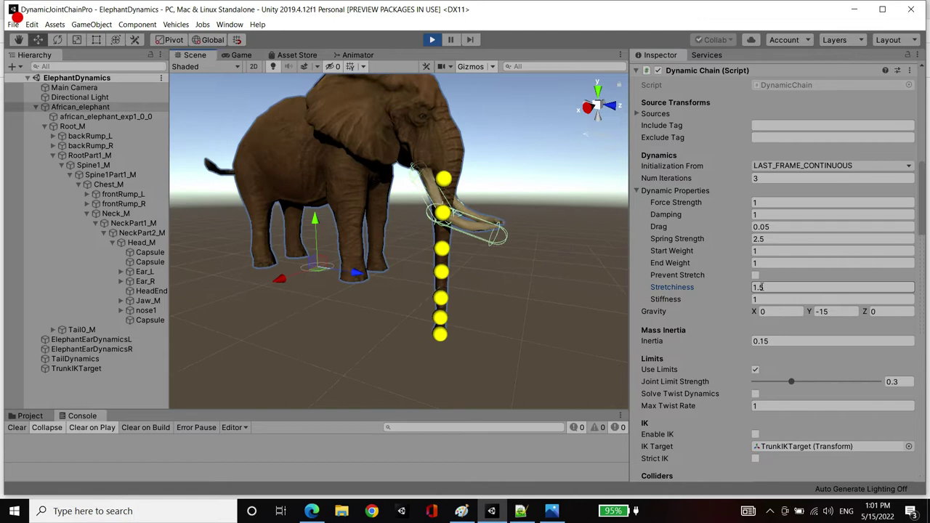
text(1.3)
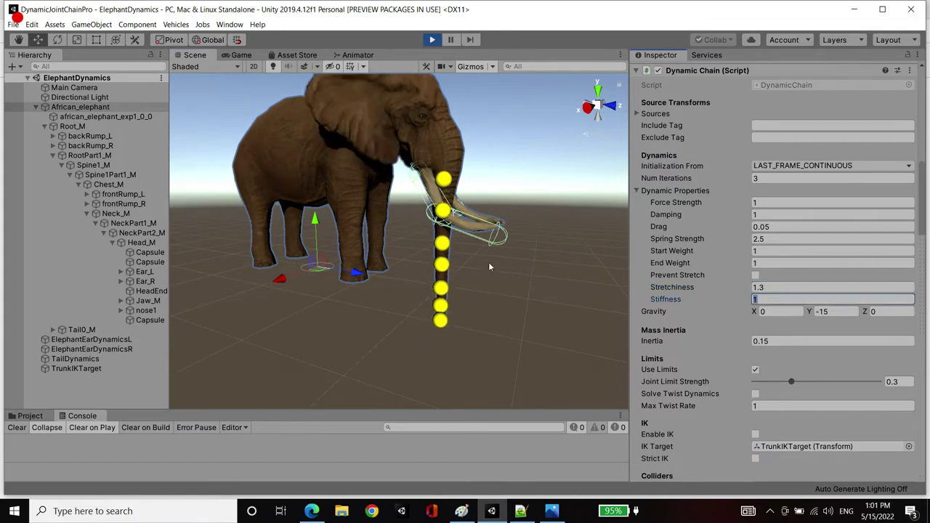
click(671, 302)
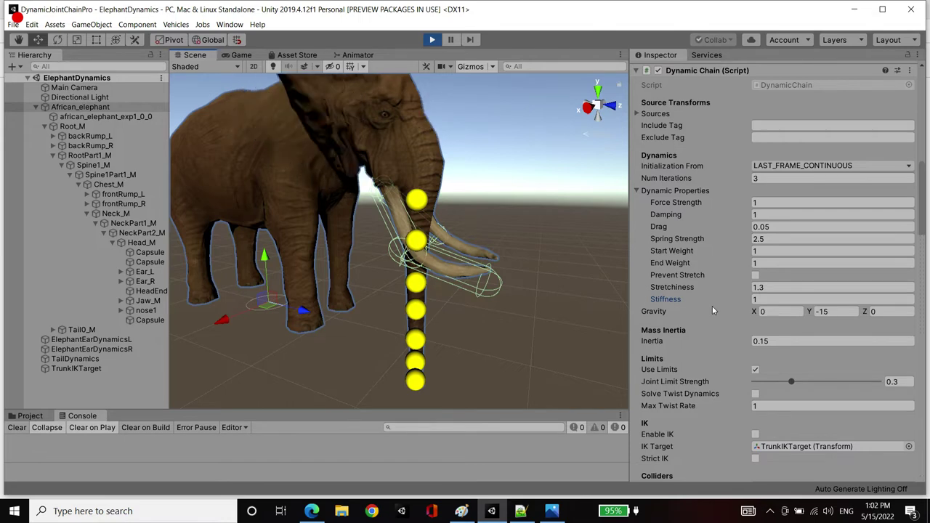
click(797, 300)
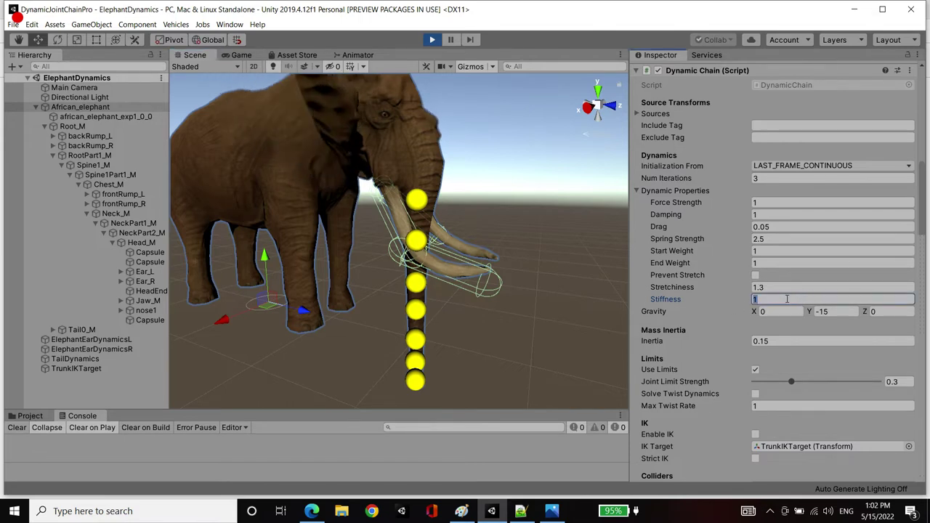
Re-enable Prevent Stretch and move the African_elephant forward along its Z axis to test the trunk's swing
click(101, 107)
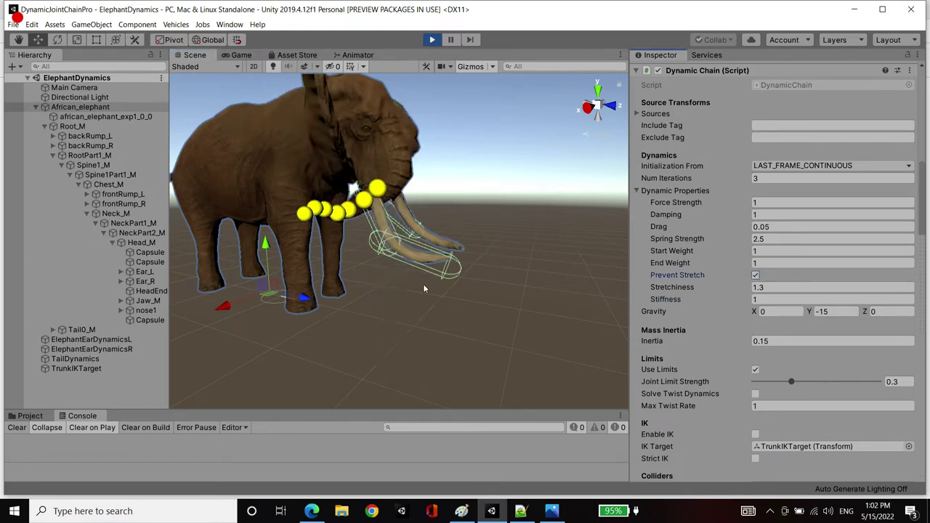
drag(308, 298, 346, 312)
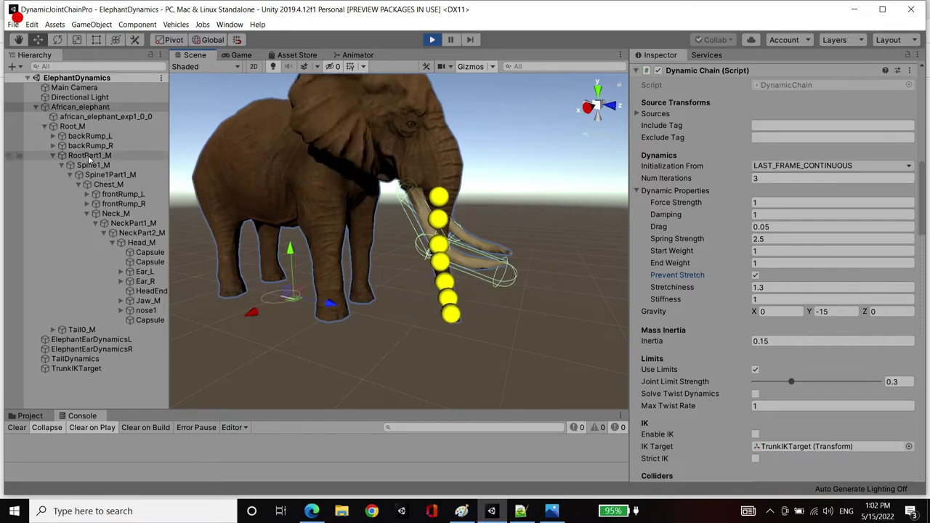
key(w)
Select the particle at the trunk tip and set its Target Constraint to Inverse Kinematics
right_drag(475, 230, 497, 241)
alt+drag(497, 240, 502, 244)
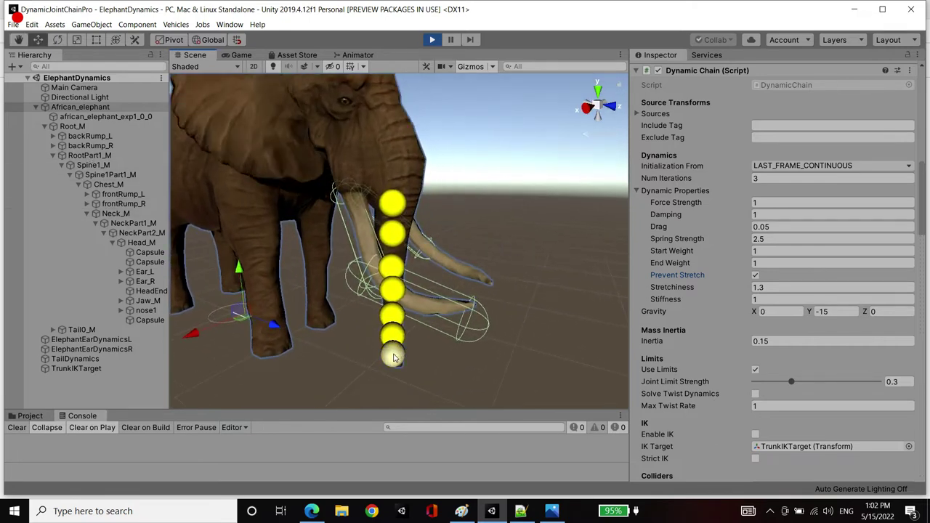
click(393, 357)
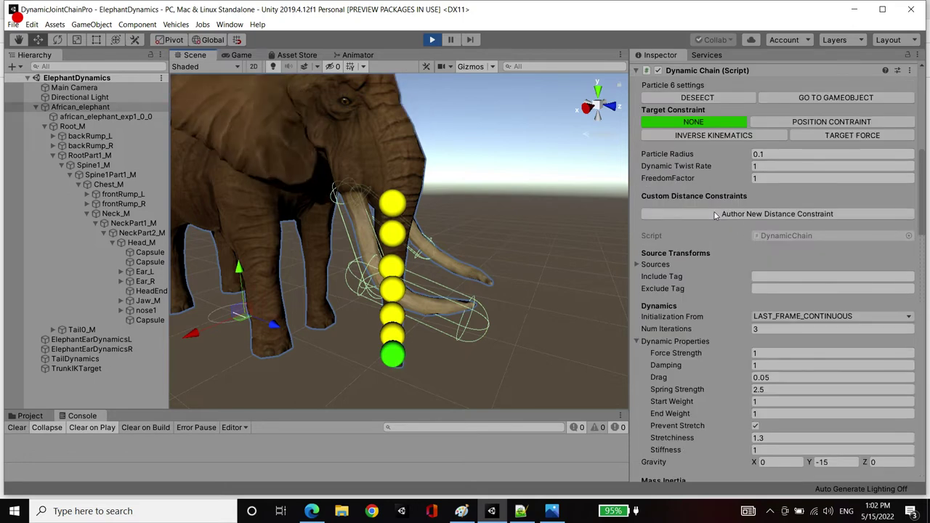
scroll(663, 225, up, 3)
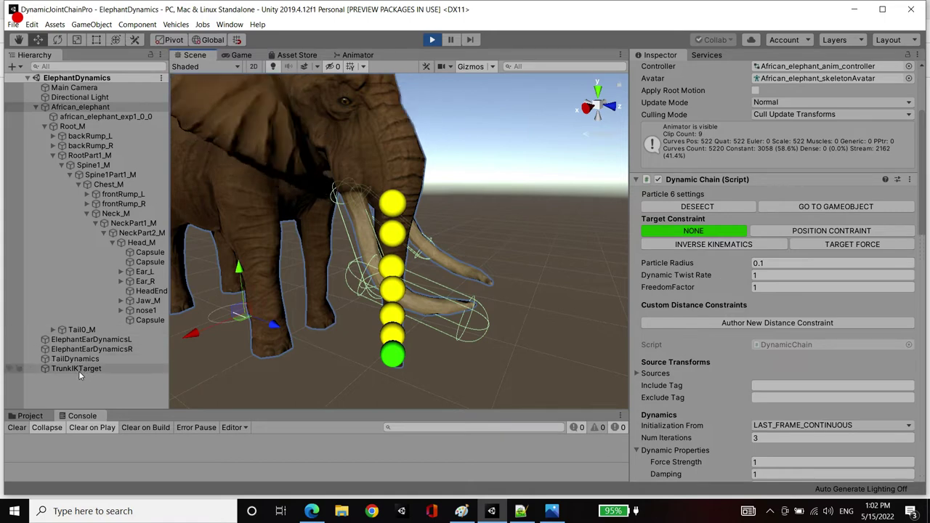
scroll(783, 252, down, 10)
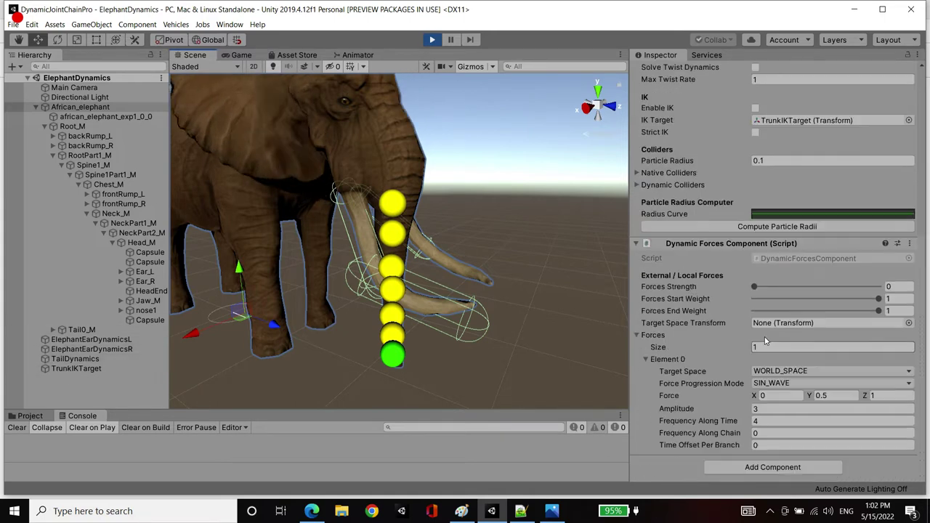
scroll(783, 252, up, 4)
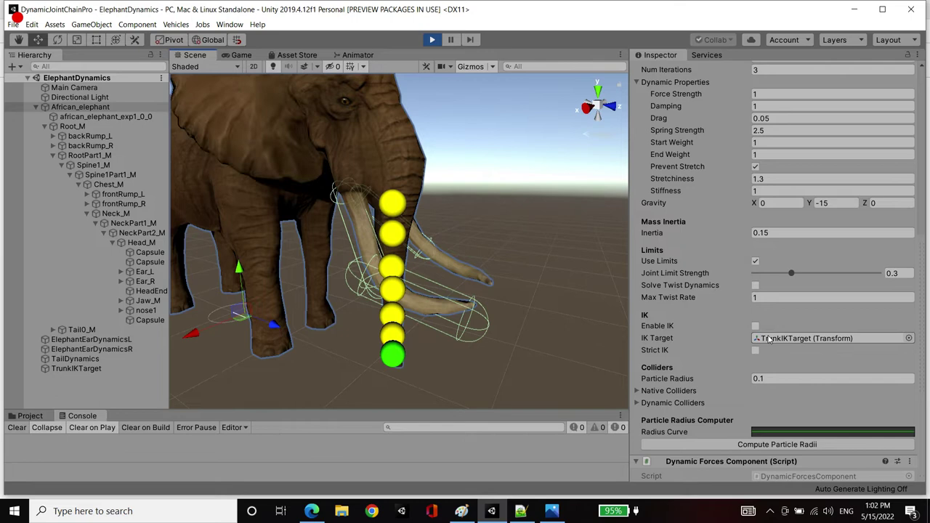
scroll(779, 331, up, 8)
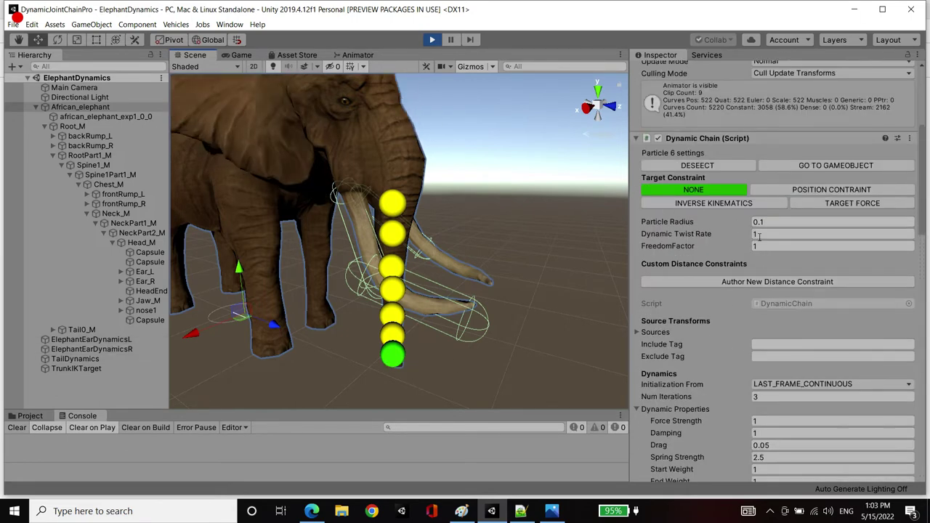
click(722, 205)
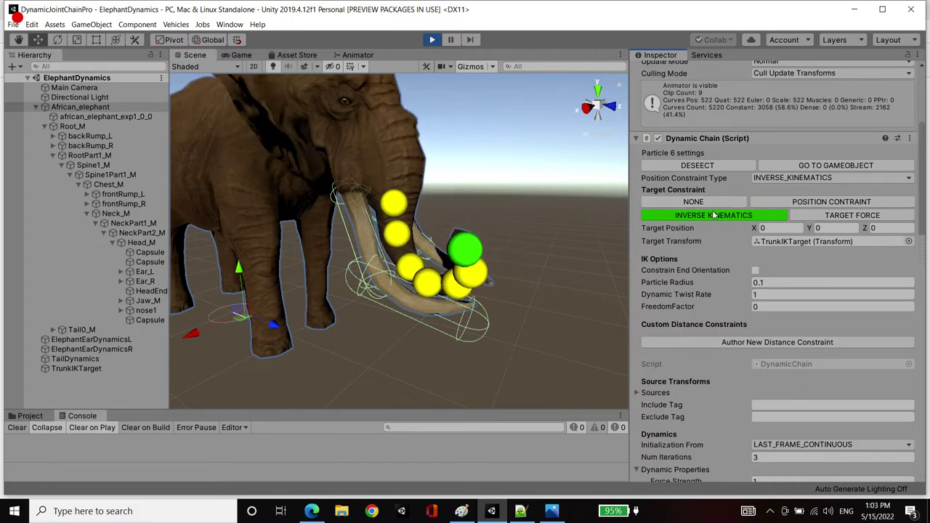
Locate the tip particle's TrunkIKTarget and move it up and forward to about X 0.055, Y 1.658, Z 3.388
click(794, 241)
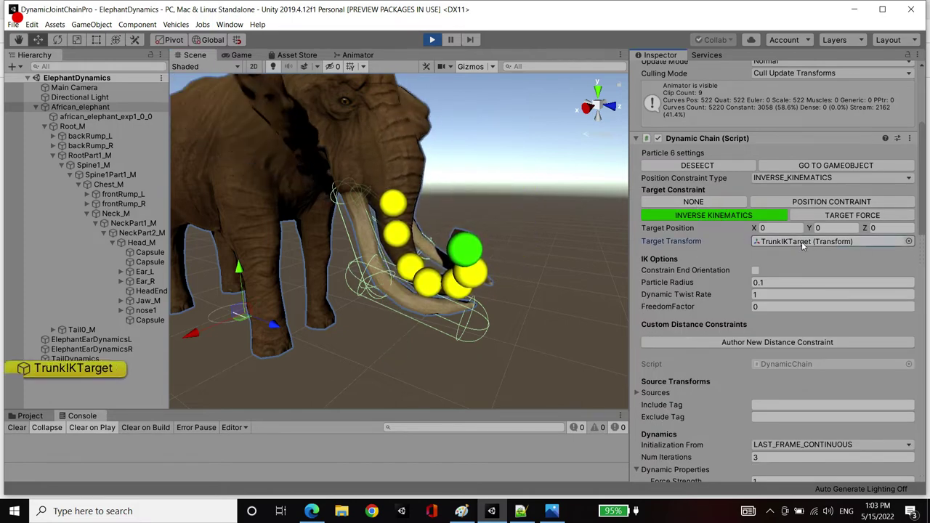
click(78, 370)
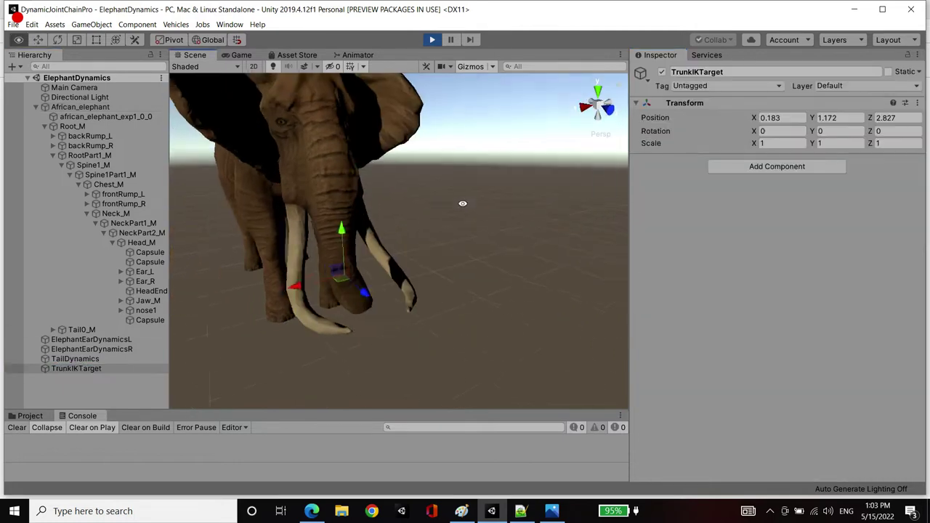
drag(308, 277, 610, 166)
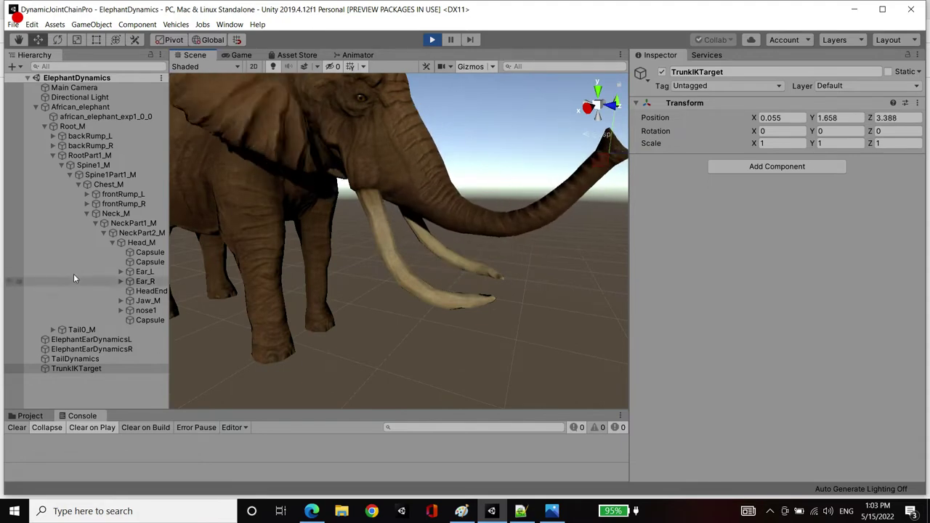
Set the African_elephant Dynamic Chain's Spring Strength to 3 and its Drag to 0.5
click(92, 108)
scroll(784, 311, down, 3)
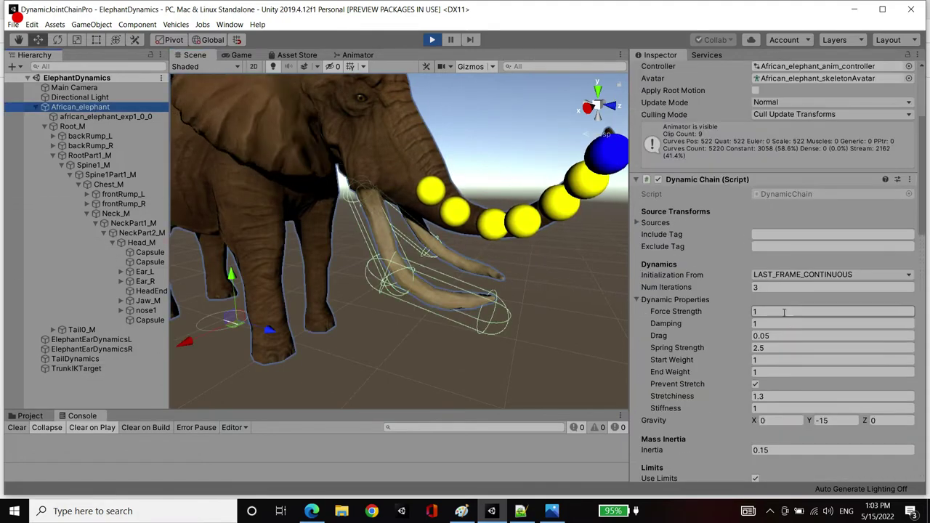
scroll(784, 312, down, 10)
scroll(750, 302, up, 7)
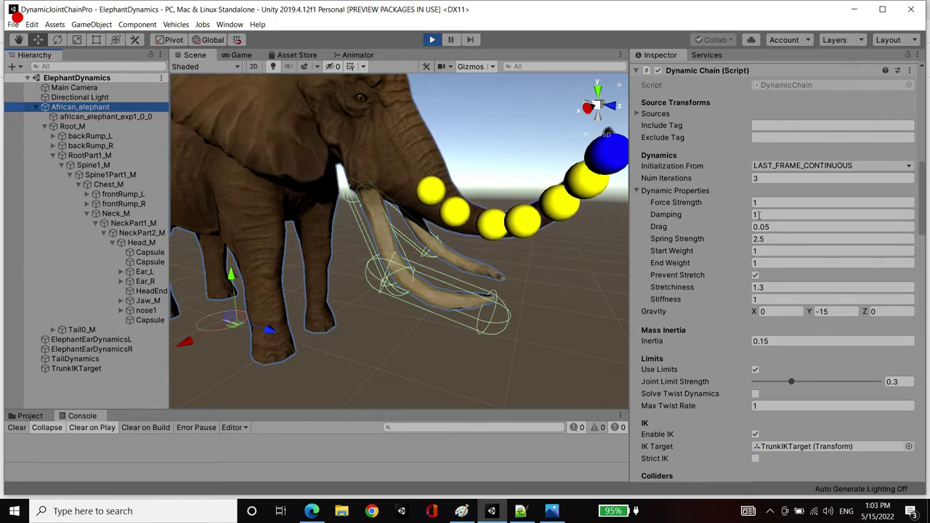
click(786, 226)
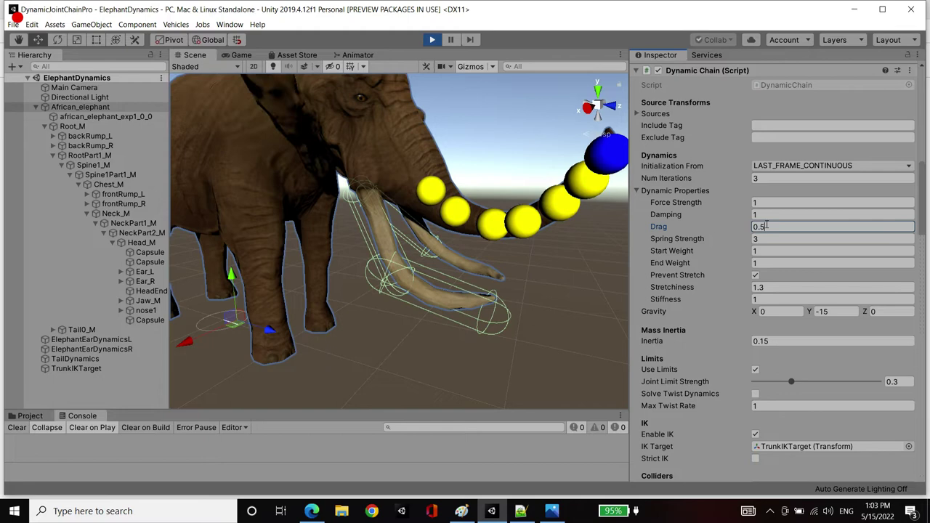
Move TrunkIKTarget back toward the elephant's face, to about Y 1.712 and Z 2.782
click(75, 359)
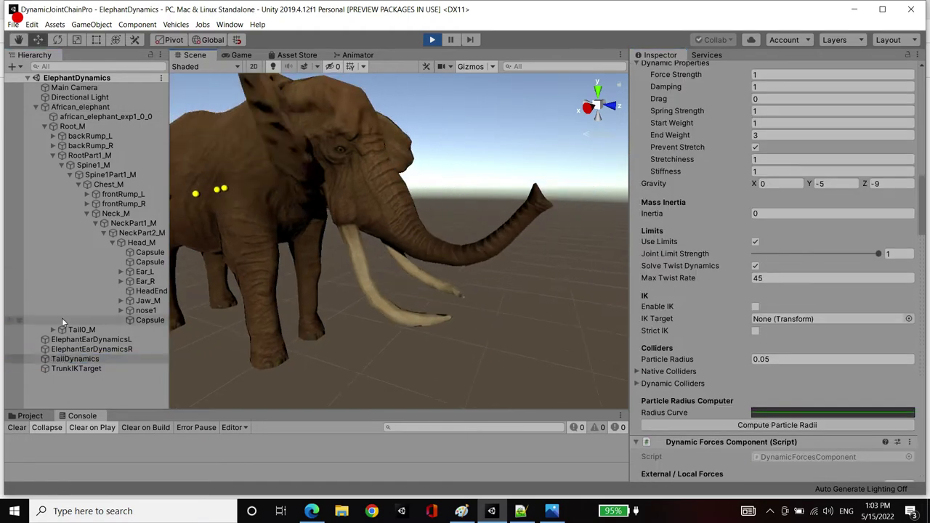
click(97, 108)
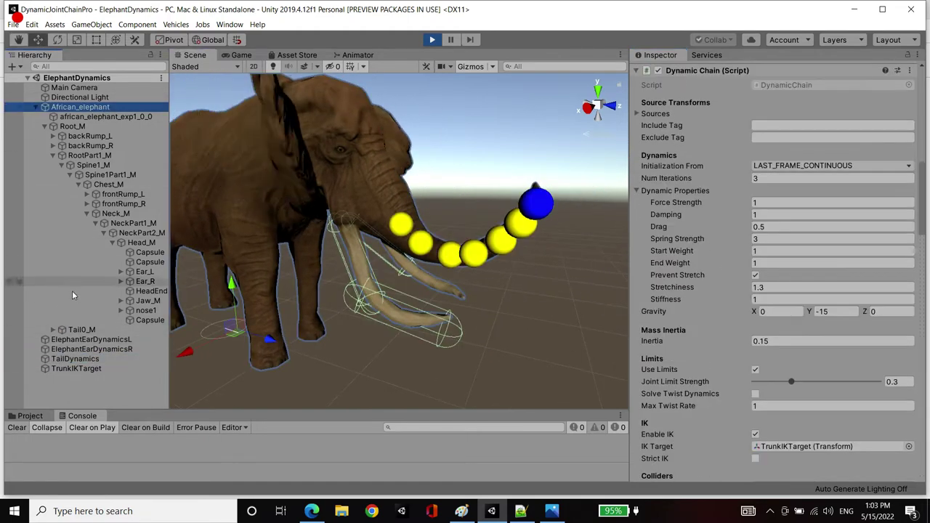
click(77, 368)
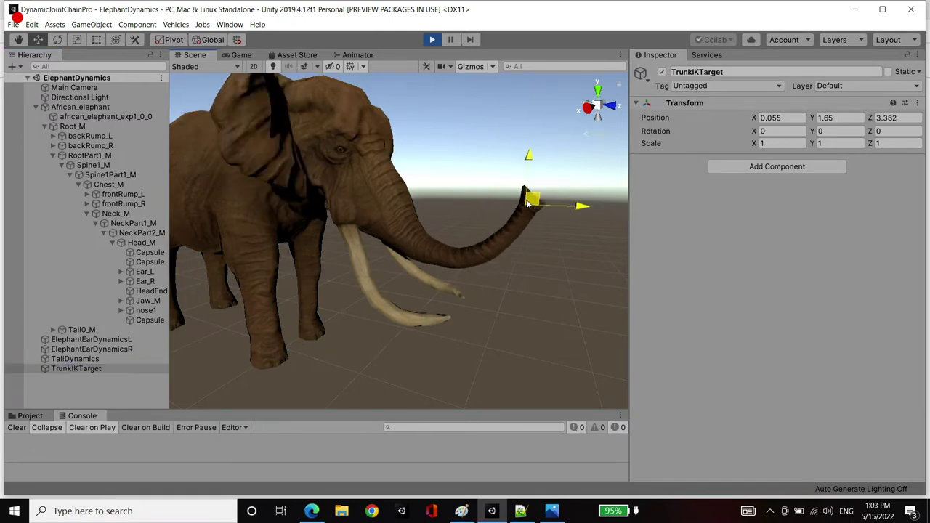
drag(529, 197, 340, 239)
alt+drag(340, 239, 491, 177)
alt+drag(563, 187, 426, 255)
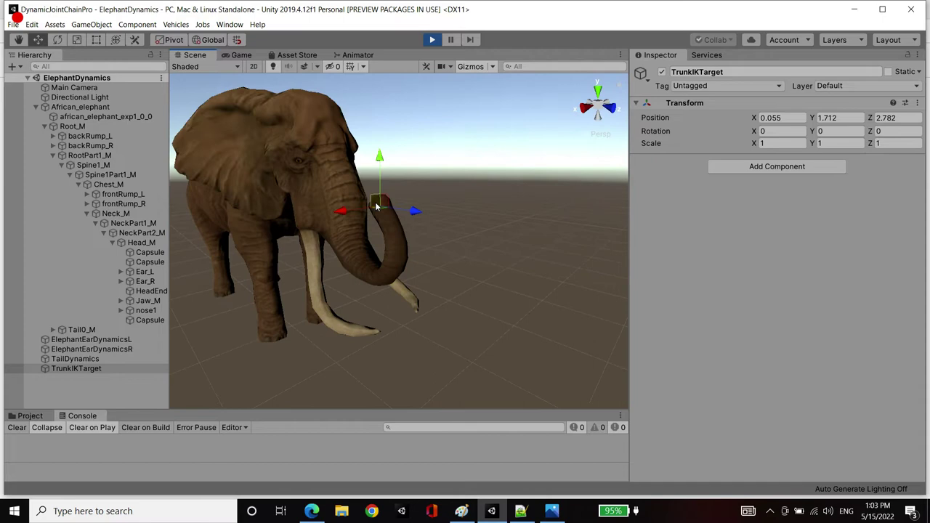
Curl the trunk inward by moving TrunkIKTarget to about X 0.281, Y 1.261, Z 2.031
drag(373, 204, 268, 266)
alt+drag(372, 243, 255, 229)
alt+drag(254, 229, 296, 263)
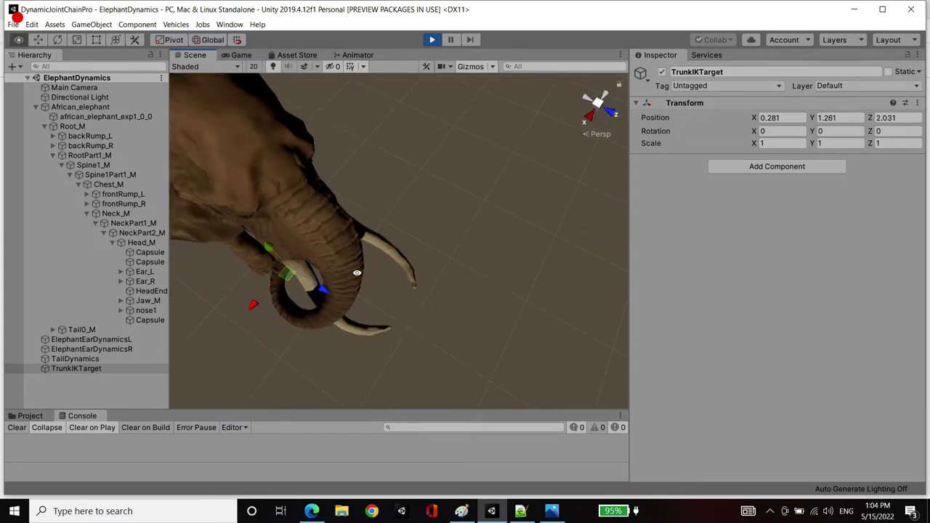
alt+drag(357, 271, 312, 256)
alt+drag(312, 257, 257, 236)
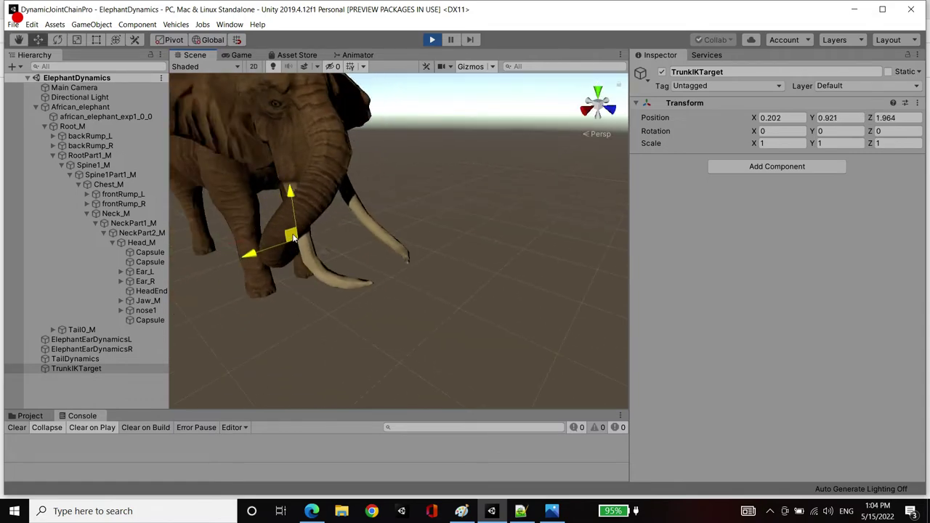
Move TrunkIKTarget down and across below the tusks, to about X -0.212, Y 0.723, Z 2.471
alt+drag(301, 269, 335, 287)
alt+drag(407, 312, 298, 210)
drag(349, 298, 293, 240)
alt+drag(298, 241, 400, 244)
drag(322, 242, 361, 377)
drag(340, 297, 388, 293)
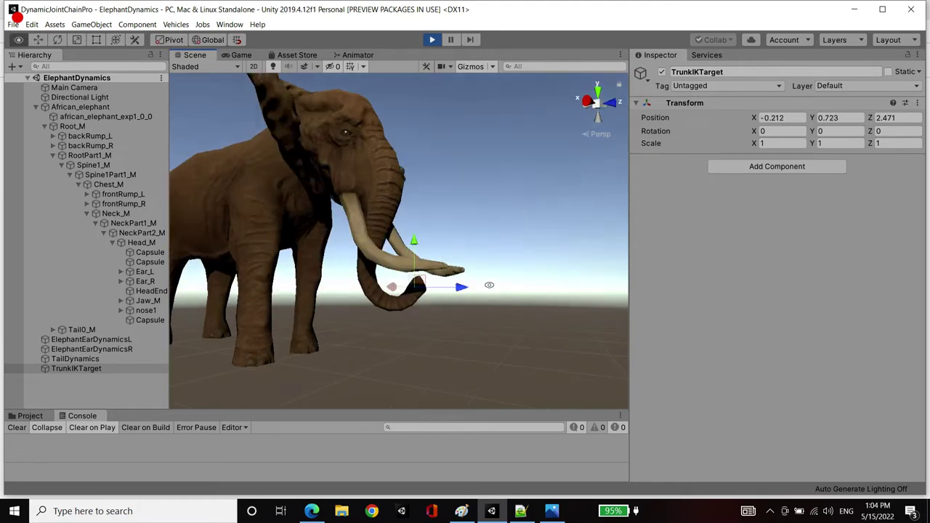
Raise TrunkIKTarget in front of the head and place it at about X 0.027, Y 1.556, Z 2.688
drag(418, 284, 270, 216)
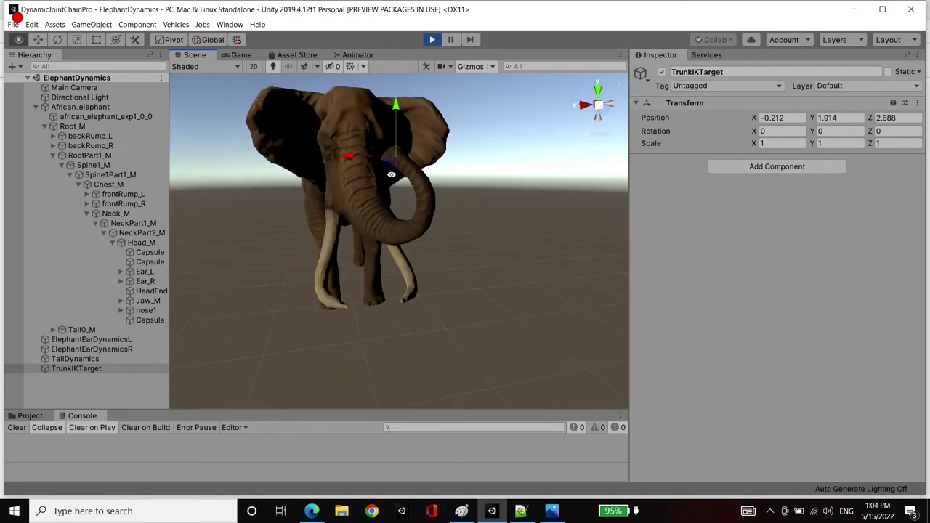
drag(389, 171, 453, 220)
scroll(465, 208, up, 3)
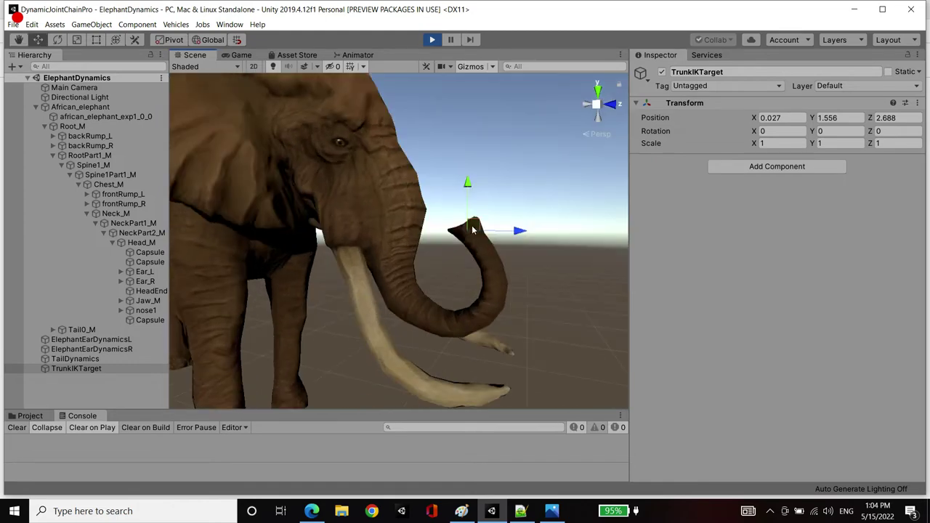
Select the African_elephant and open the settings of the trunk's second particle from the head
click(503, 299)
alt+drag(503, 300, 404, 223)
scroll(405, 222, up, 3)
scroll(404, 222, up, 3)
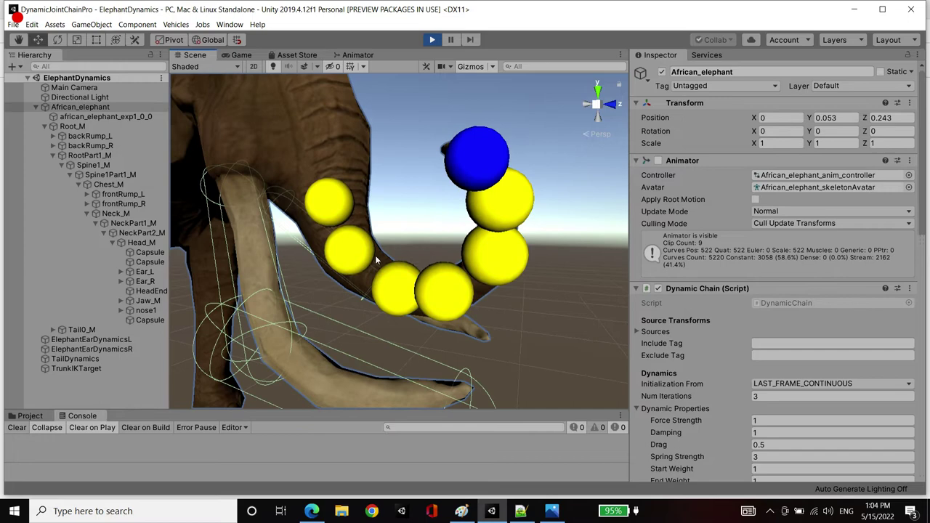
click(354, 251)
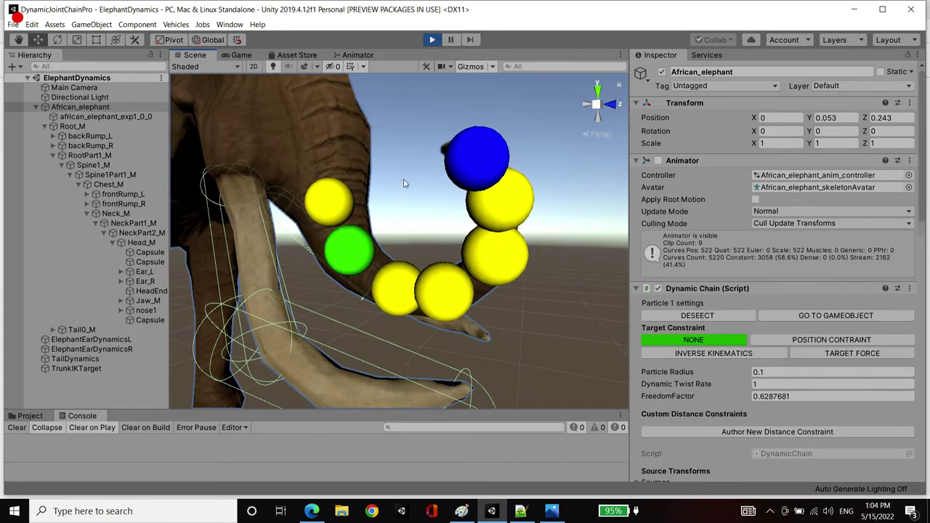
Go from the trunk particle's settings to the nose3 GameObject and examine its Dynamic Joint Limit Swing Twist cone
click(399, 296)
click(854, 318)
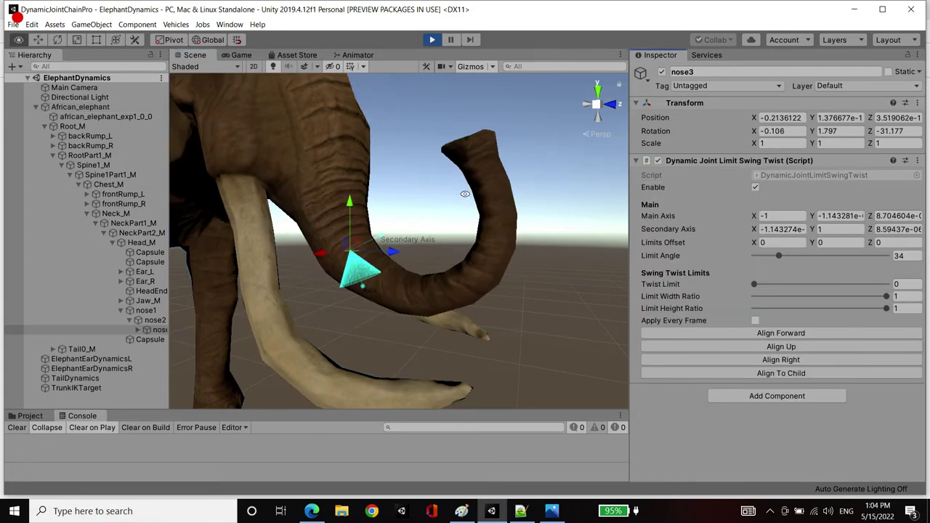
scroll(451, 184, up, 6)
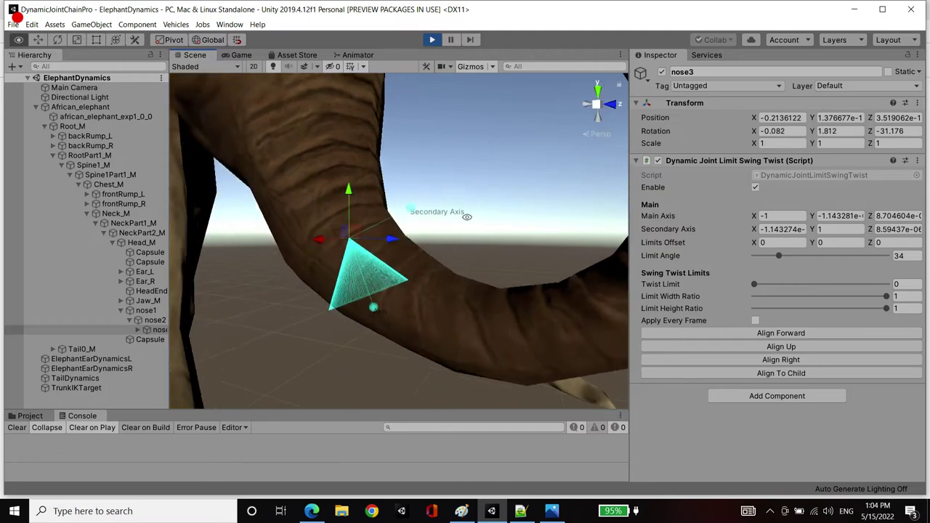
right_drag(467, 217, 467, 219)
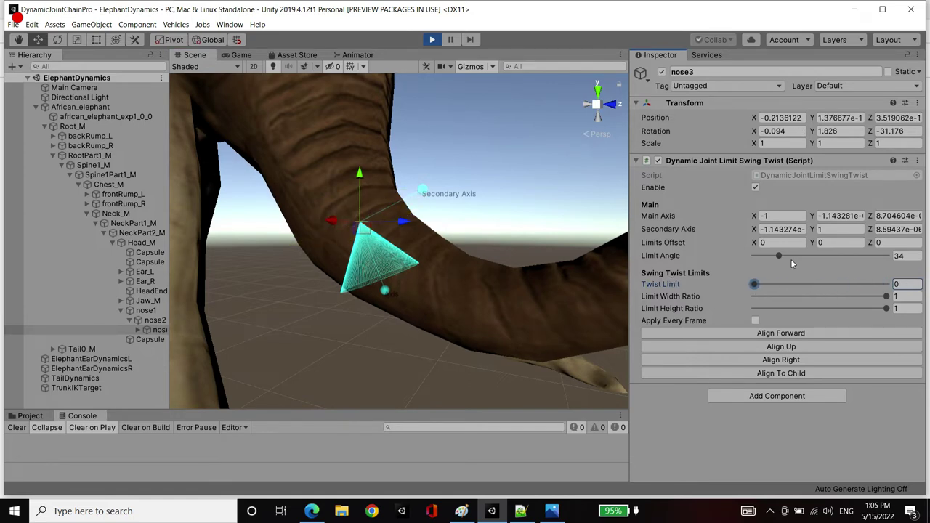
right_drag(487, 211, 586, 217)
Reduce the Limit Angle of the nose3 joint to 0 and check how the trunk bends there
drag(781, 260, 681, 244)
drag(752, 260, 677, 238)
alt+drag(465, 201, 453, 200)
right_drag(452, 199, 409, 240)
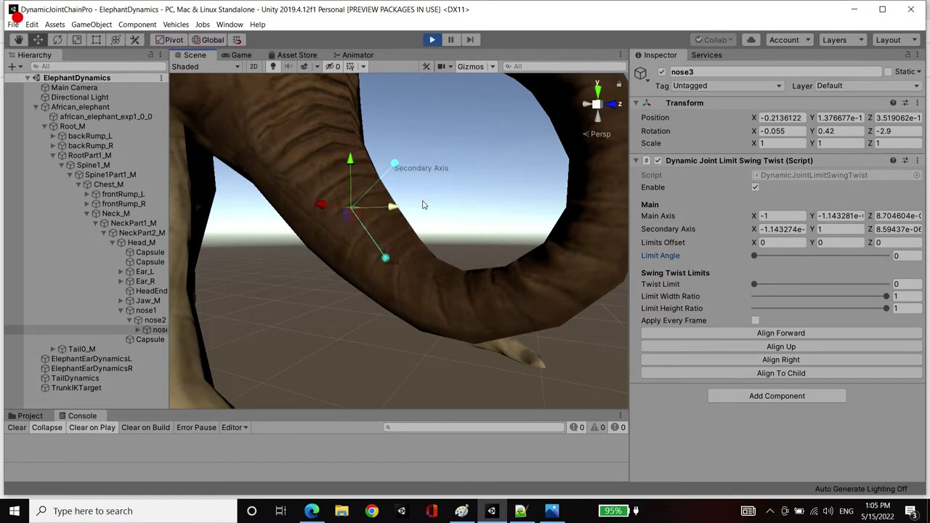
right_drag(527, 255, 556, 232)
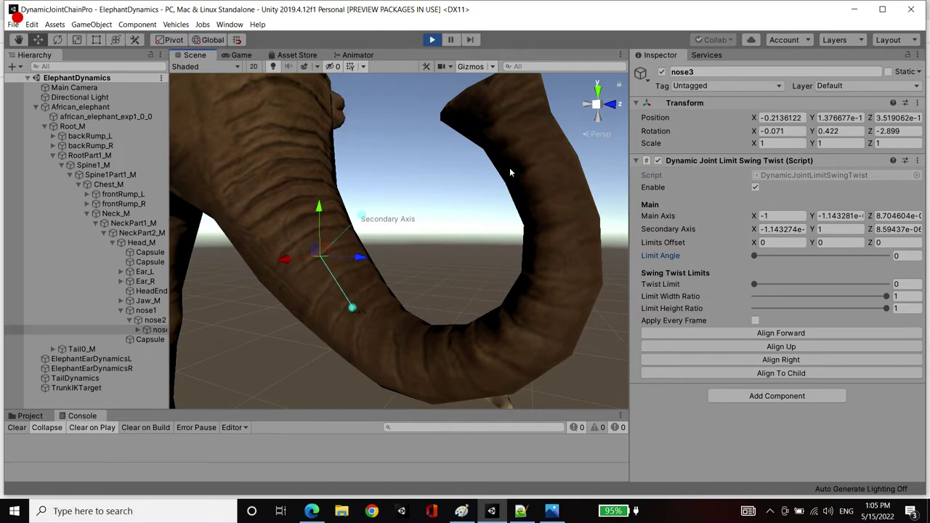
Set the Limit Angle of the nose3 joint to 34
drag(755, 256, 776, 263)
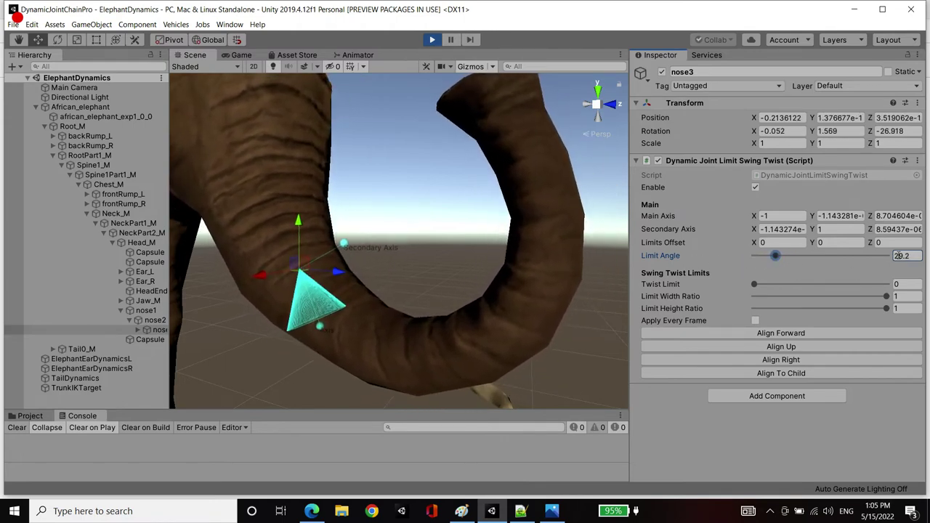
text(34)
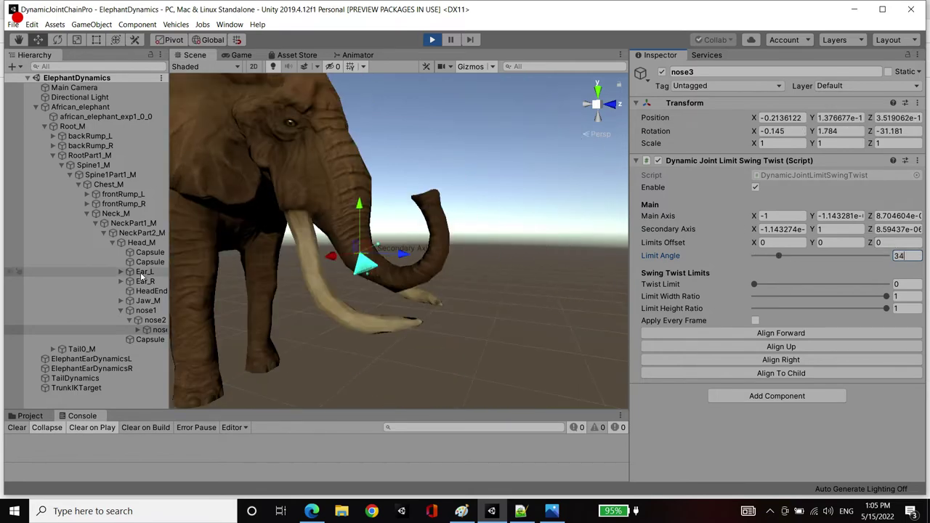
Select TrunkIKTarget and raise it in front of the head to about X 0.023, Y 1.994, Z 2.934
click(89, 379)
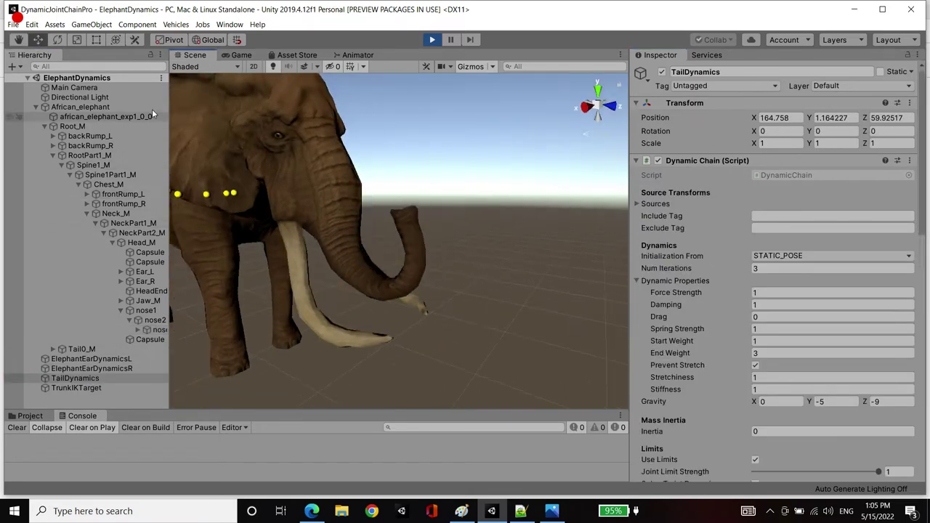
click(108, 109)
click(80, 387)
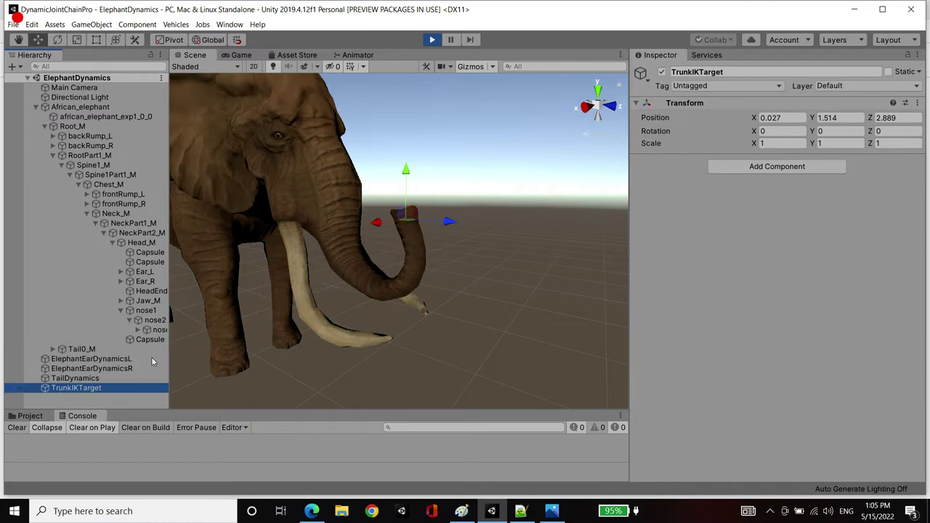
drag(349, 233, 494, 229)
alt+drag(493, 200, 423, 280)
alt+drag(429, 284, 487, 163)
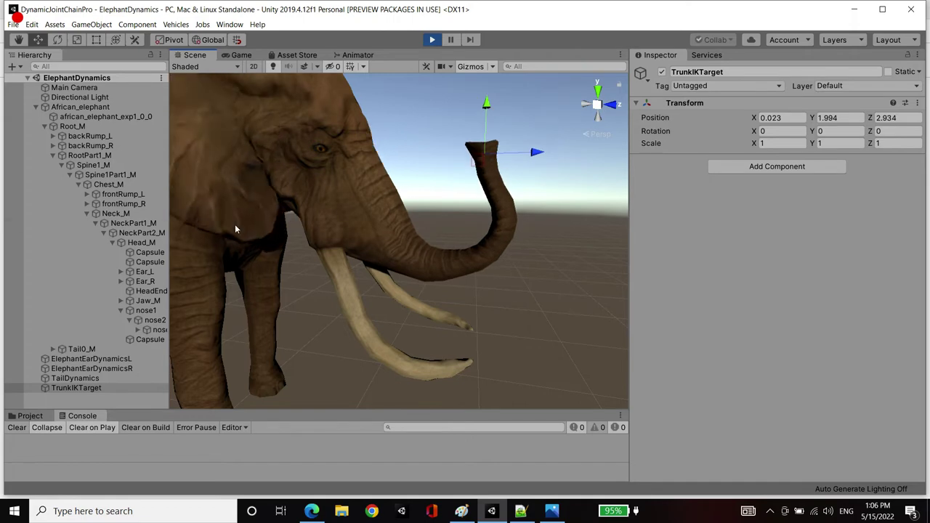
Turn off Use Limits in the African_elephant's Dynamic Chain component
click(80, 107)
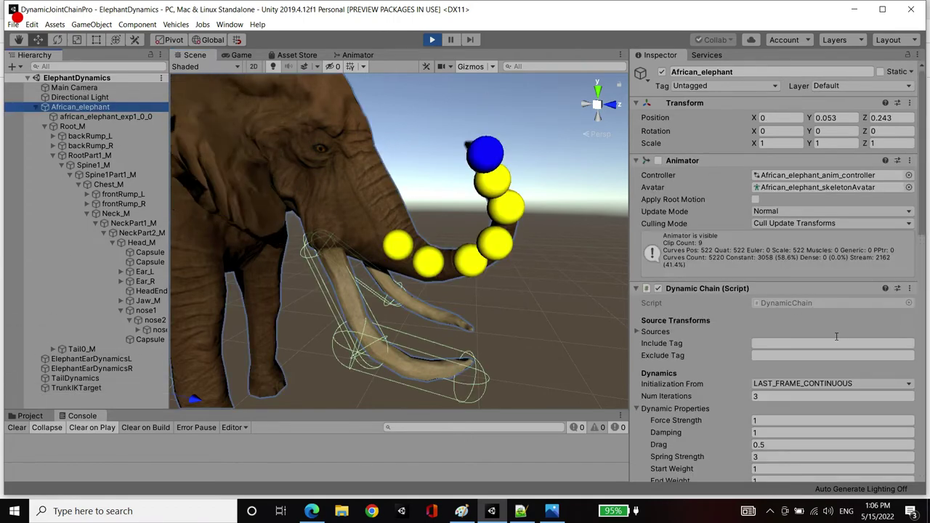
scroll(835, 313, down, 5)
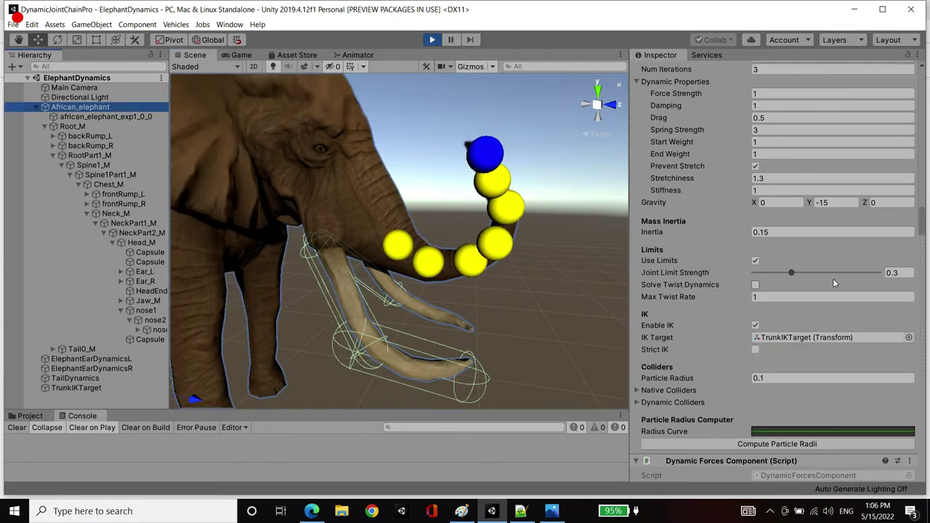
click(756, 259)
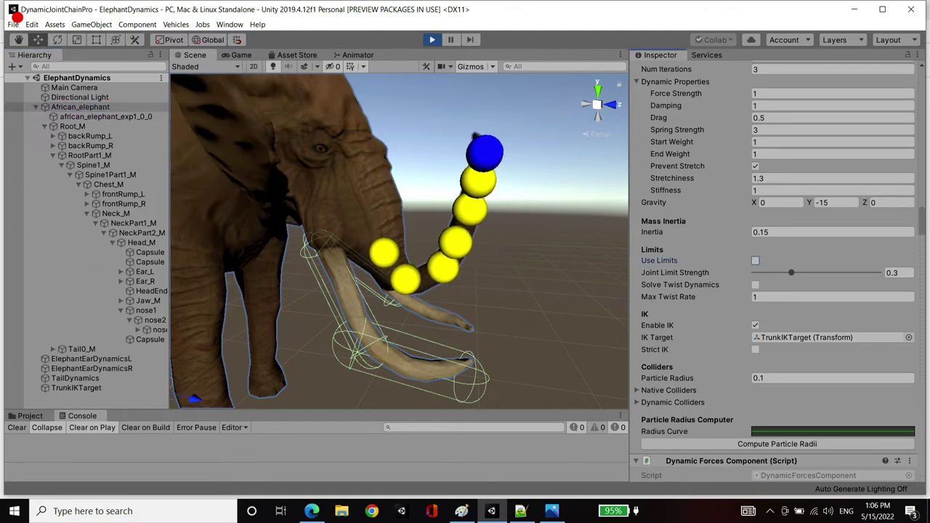
Move TrunkIKTarget around with the limits off and place it at about X 0.215, Y 2.214, Z 2.854
click(73, 387)
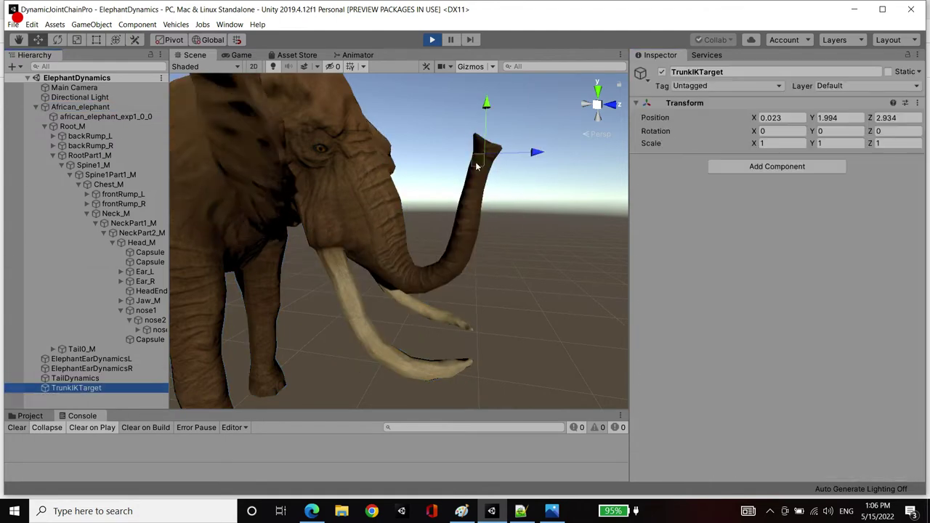
drag(476, 166, 500, 165)
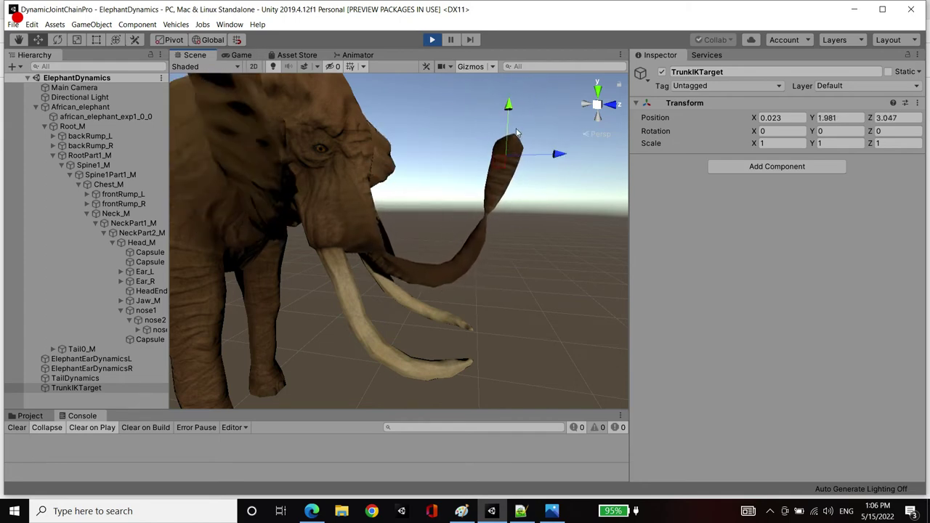
drag(499, 169, 363, 250)
drag(431, 257, 364, 248)
alt+drag(297, 266, 517, 187)
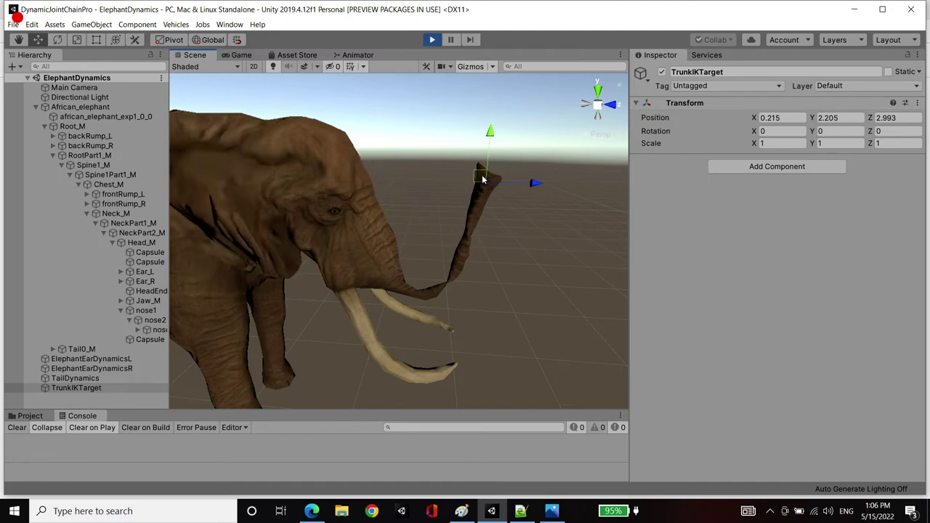
drag(482, 180, 459, 172)
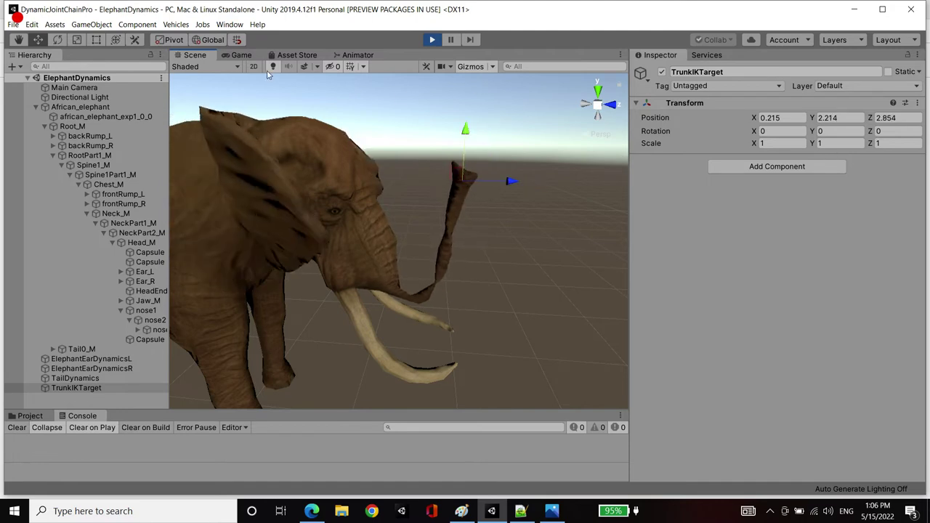
Check the rendering statistics and frame rate in the Game view, and return to the Scene view
click(241, 56)
click(573, 67)
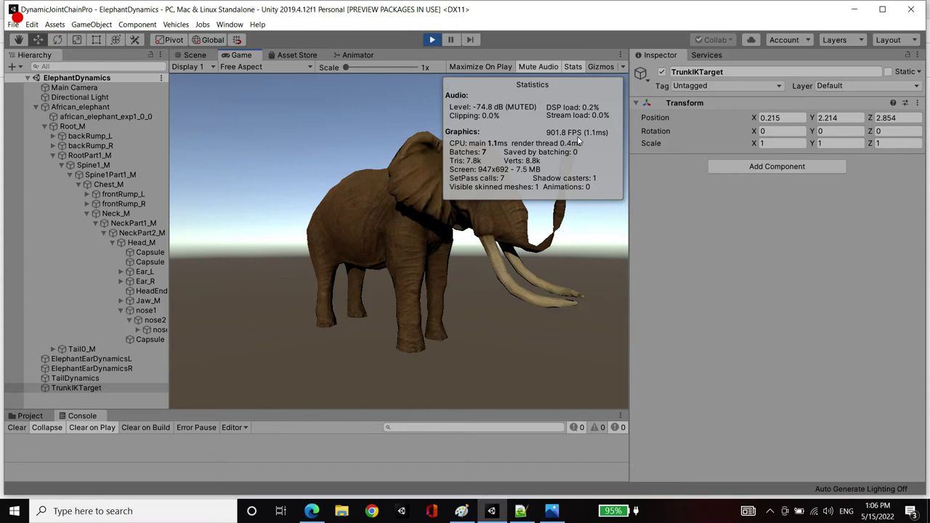
click(573, 67)
click(187, 57)
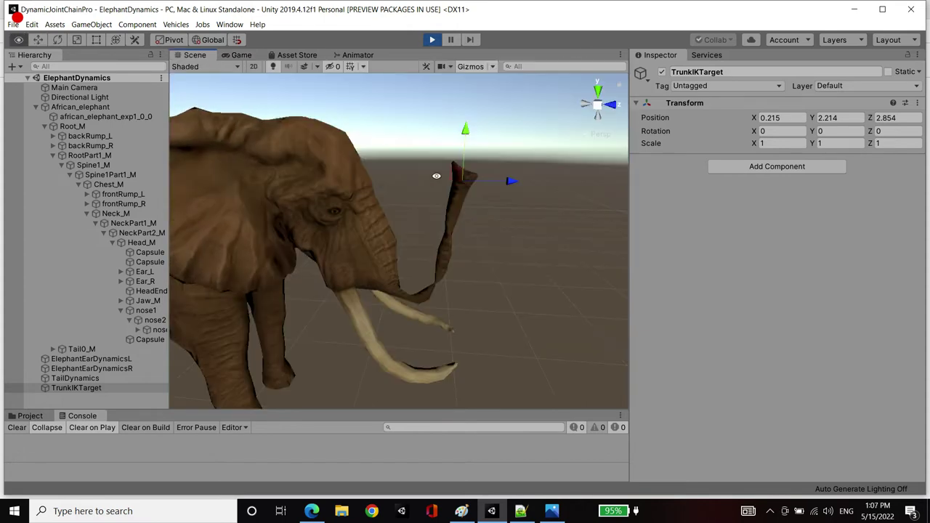
Move TrunkIKTarget to about X 0.215, Y 2.15, Z 2.817 and enable Use Limits in the African_elephant's Dynamic Chain
drag(459, 169, 319, 274)
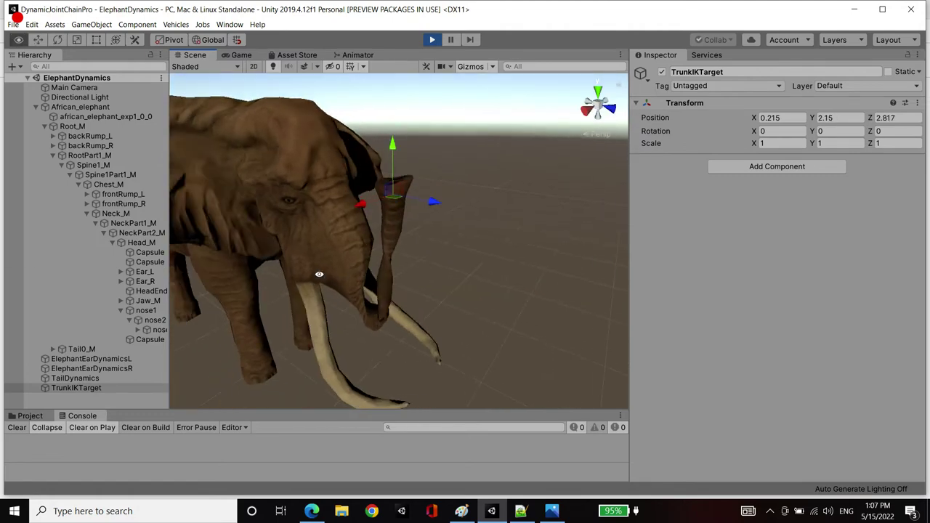
click(96, 108)
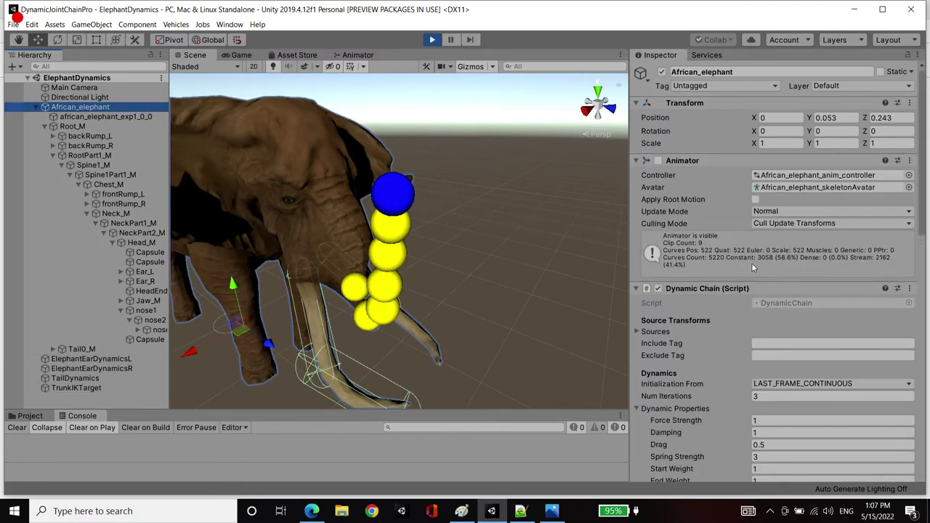
scroll(799, 291, down, 8)
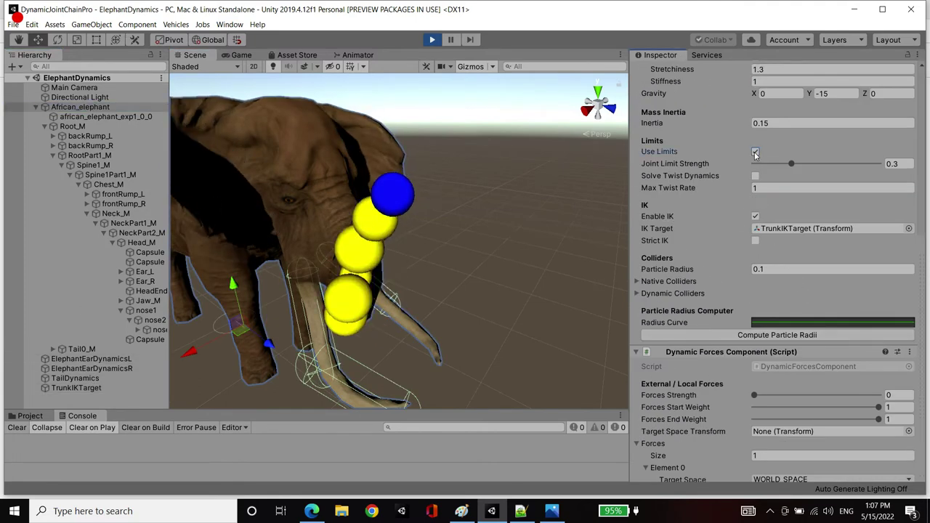
Select the particle at the trunk's tip and set its Target Constraint to None
scroll(389, 187, up, 2)
click(444, 178)
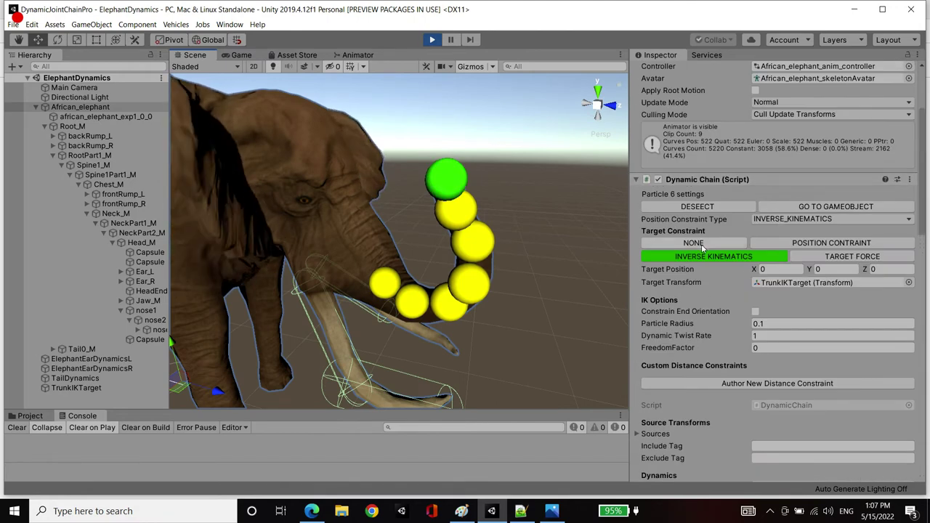
click(701, 245)
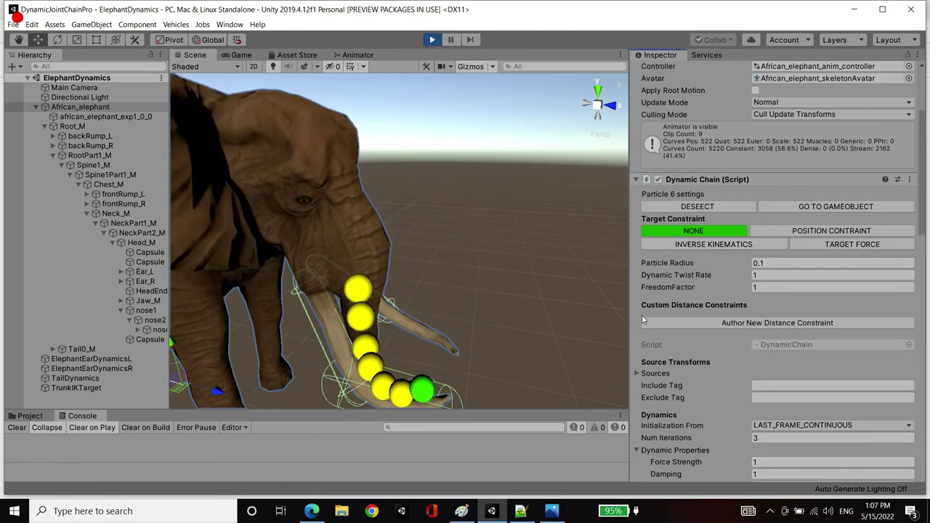
Raise Forces Strength to 1 in the African_elephant's Dynamic Forces Component
scroll(769, 329, down, 10)
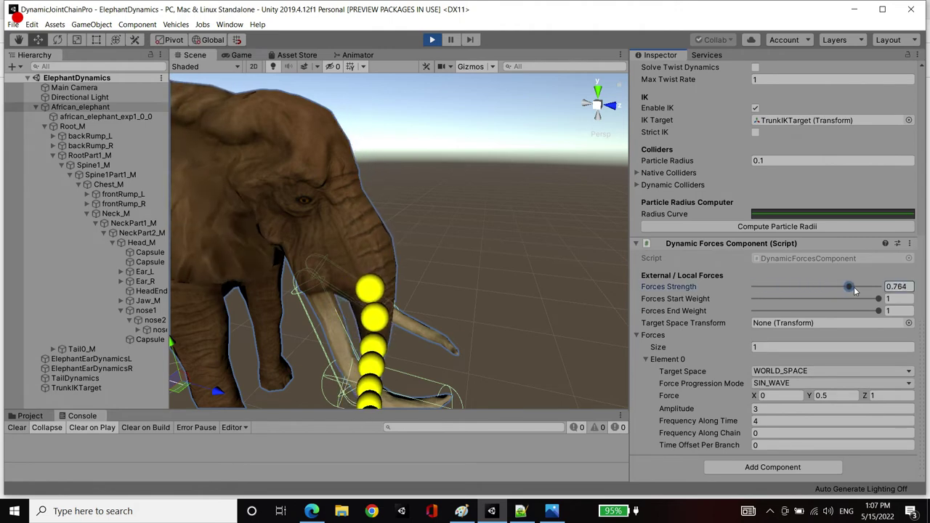
drag(878, 286, 882, 286)
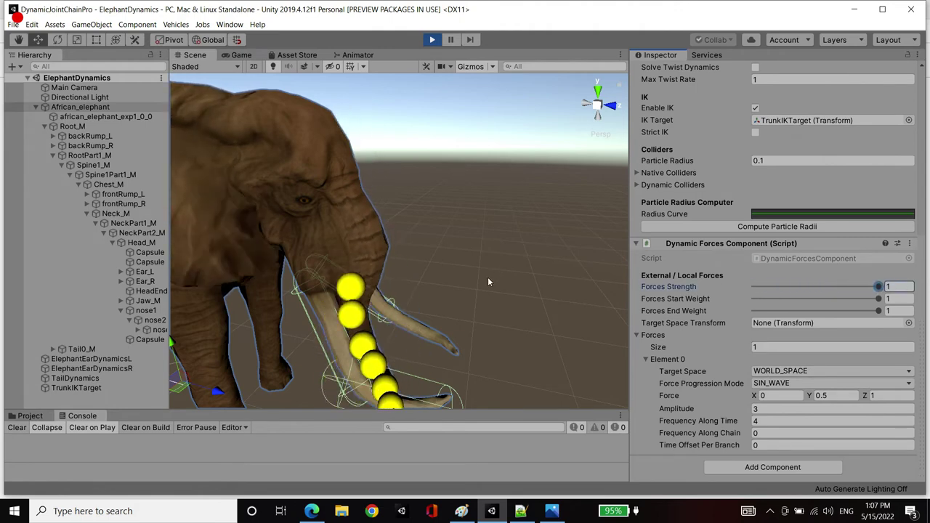
Set Forces Strength to 0 in the African_elephant's Dynamic Forces Component
scroll(877, 196, up, 8)
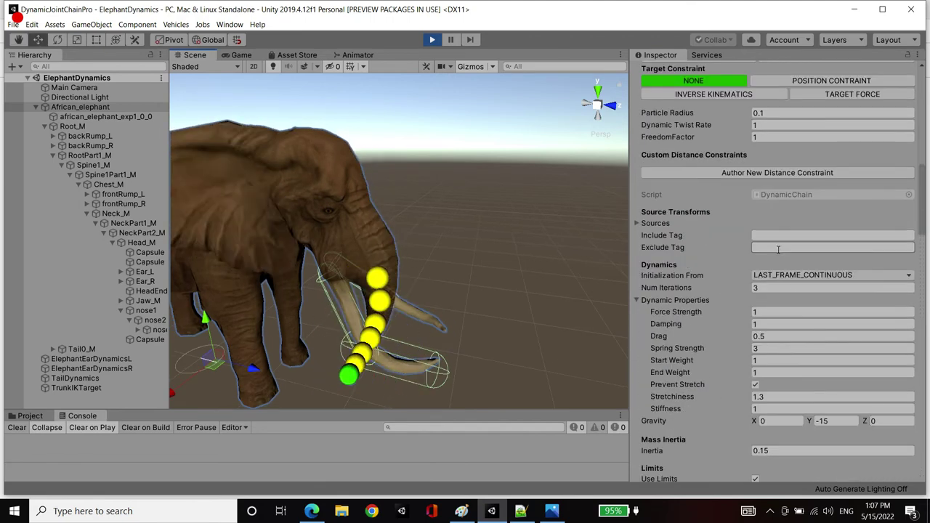
scroll(817, 273, down, 8)
scroll(818, 274, up, 10)
scroll(809, 243, down, 12)
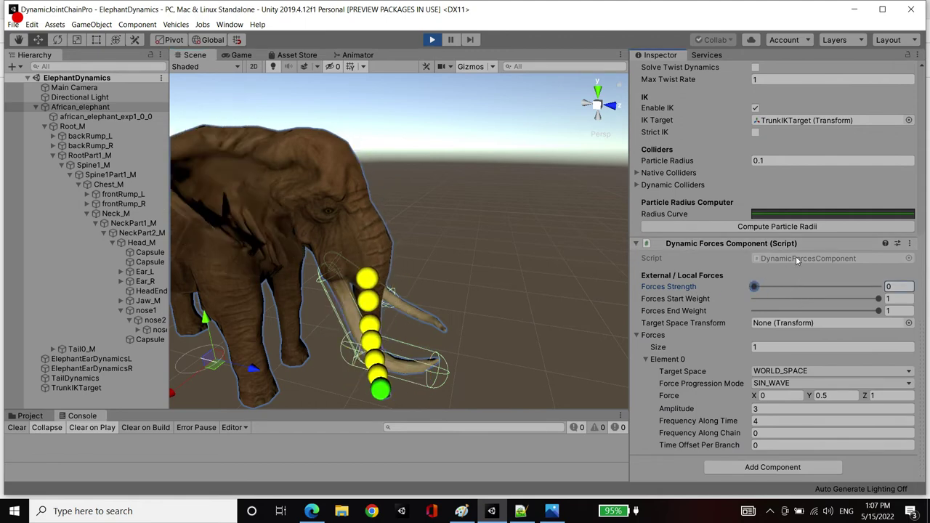
Set Initialization From to SOURCE_ANIMATION in the African_elephant's Dynamic Chain component
scroll(799, 254, up, 15)
scroll(802, 280, down, 5)
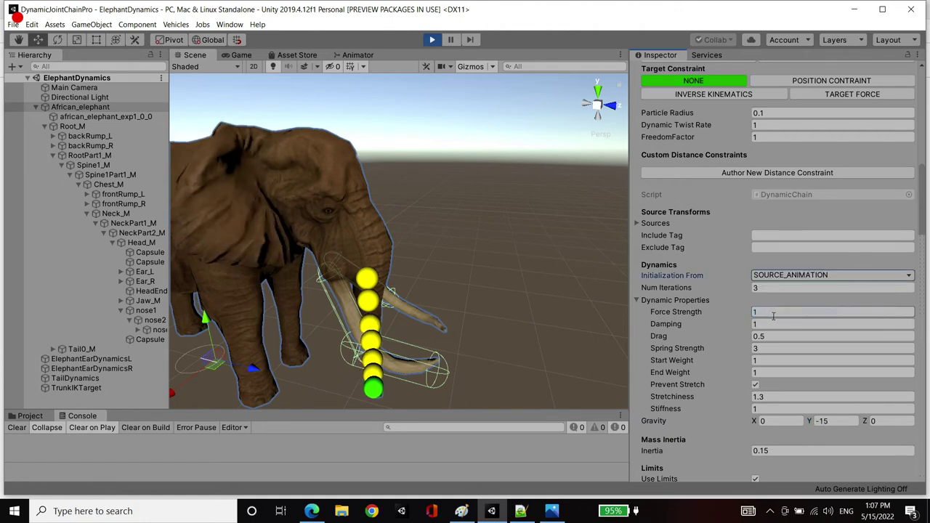
alt+drag(383, 224, 497, 216)
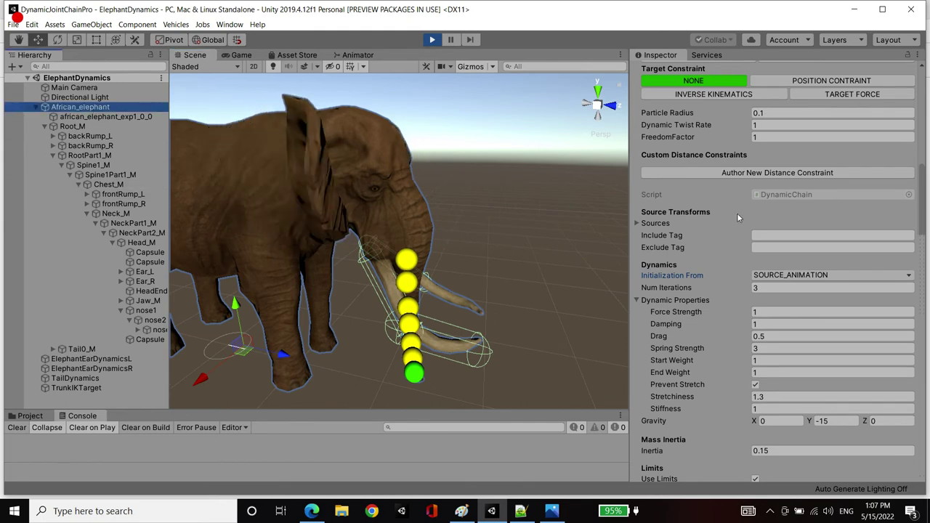
Enable the Animator component on African_elephant and examine the trunk dynamics while the animation plays
scroll(738, 217, up, 5)
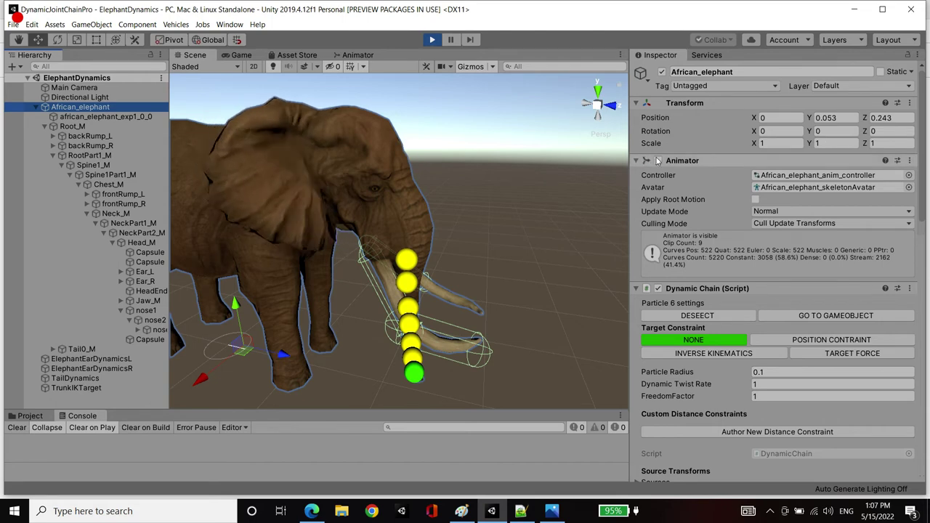
click(658, 161)
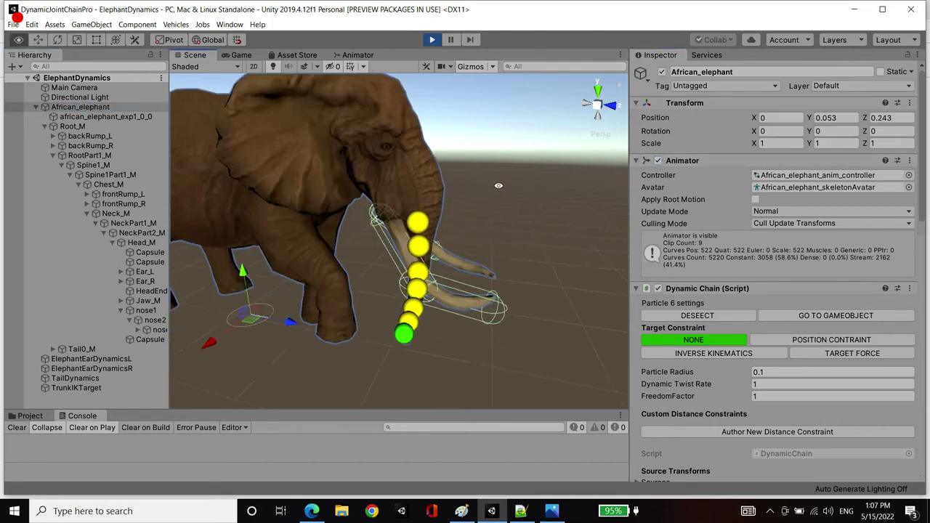
alt+drag(504, 222, 436, 317)
middle_drag(436, 317, 577, 303)
alt+drag(577, 302, 739, 317)
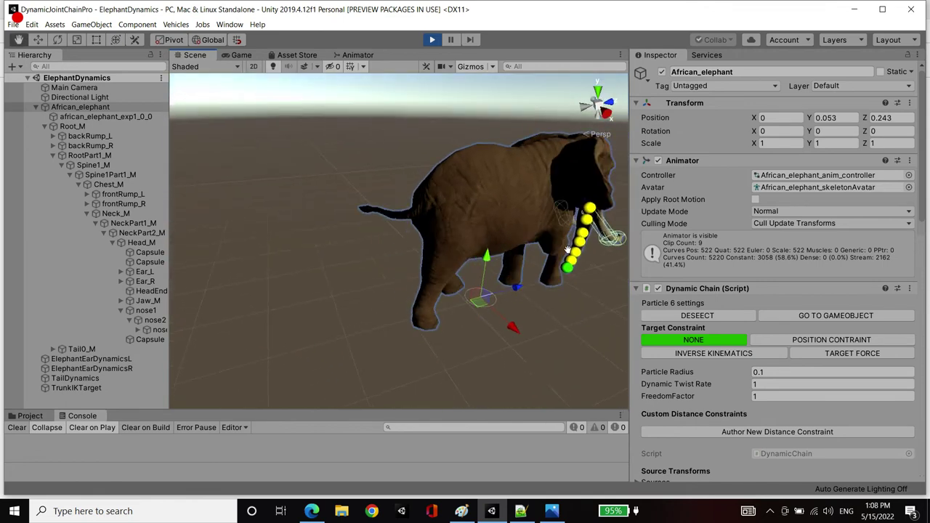
middle_drag(610, 247, 532, 258)
alt+drag(533, 258, 396, 210)
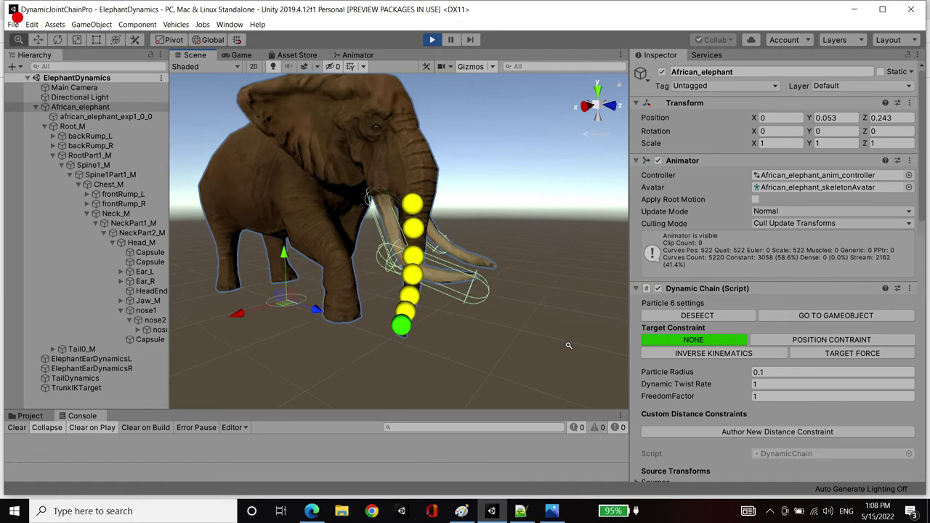
alt+drag(474, 203, 525, 235)
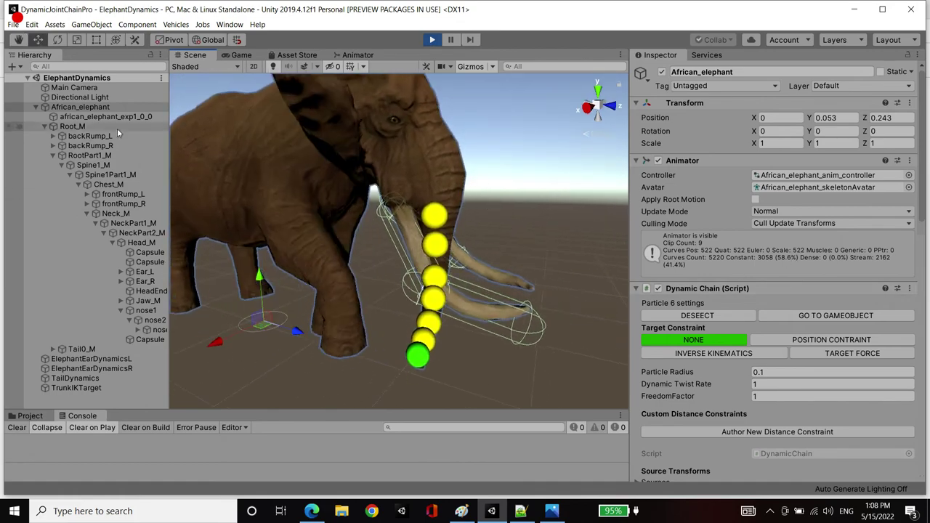
Disable the African_elephant's Dynamic Chain component to examine the trunk's source animation, and enable the component again
scroll(899, 442, down, 5)
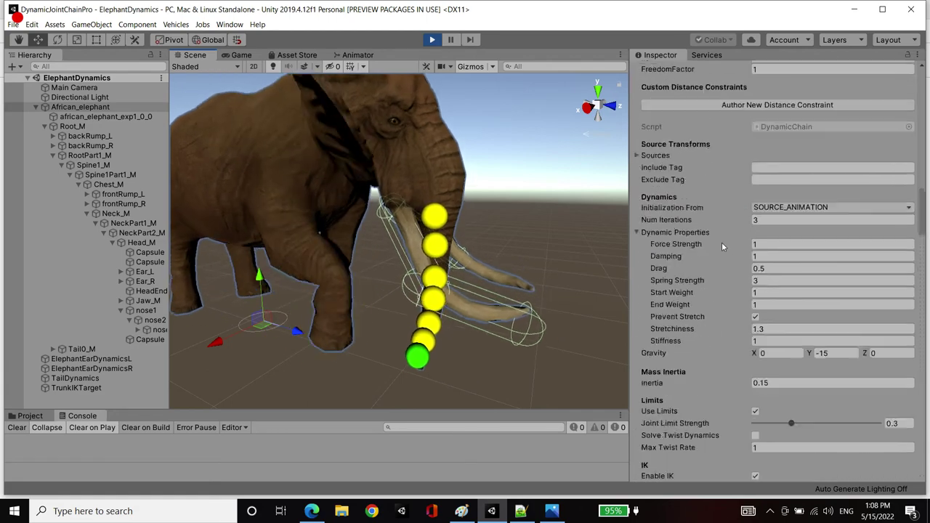
scroll(722, 242, up, 4)
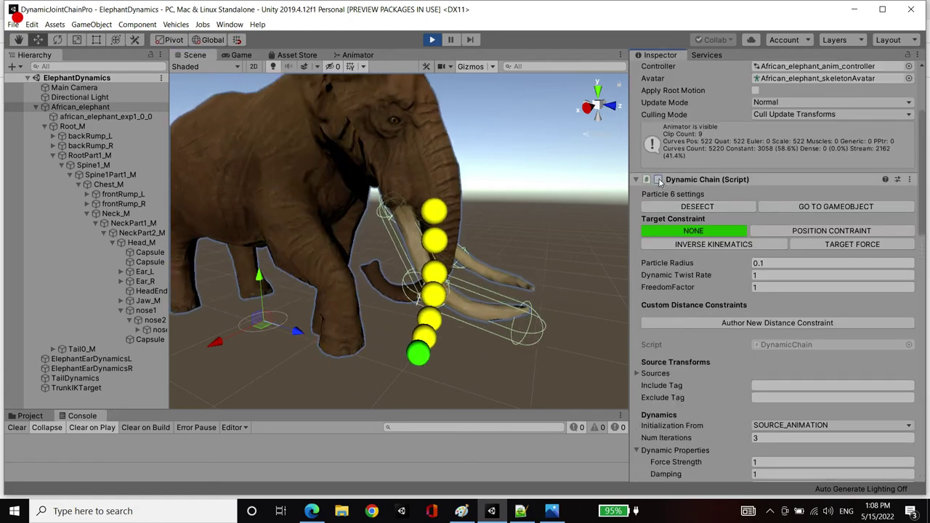
alt+drag(490, 295, 636, 245)
middle_drag(484, 245, 524, 228)
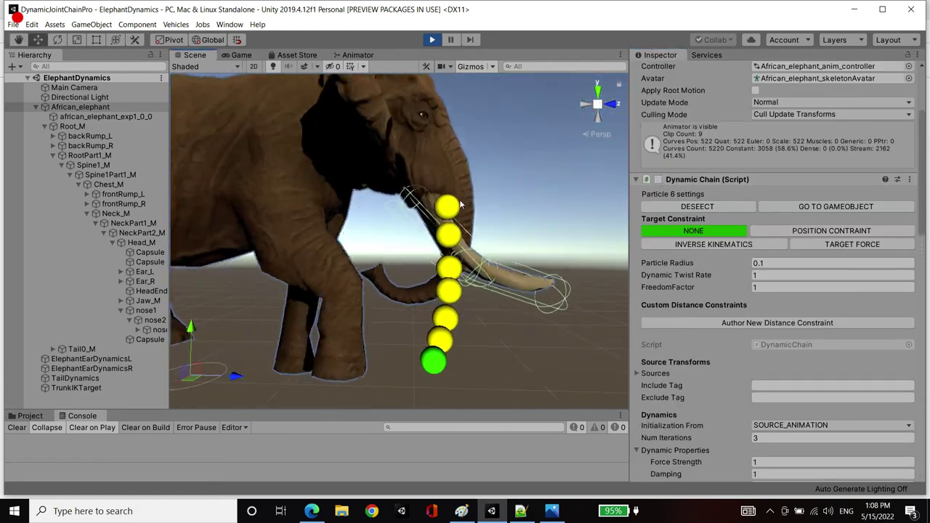
scroll(469, 176, up, 5)
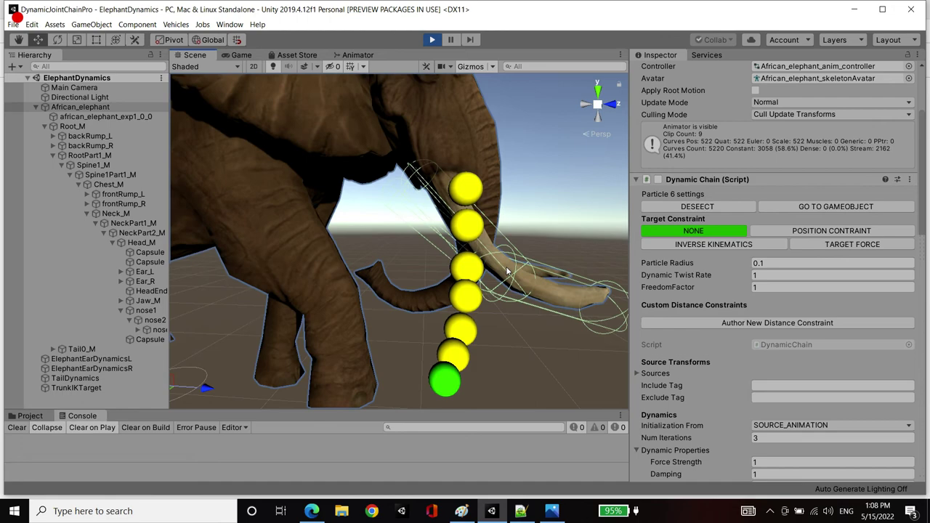
click(658, 179)
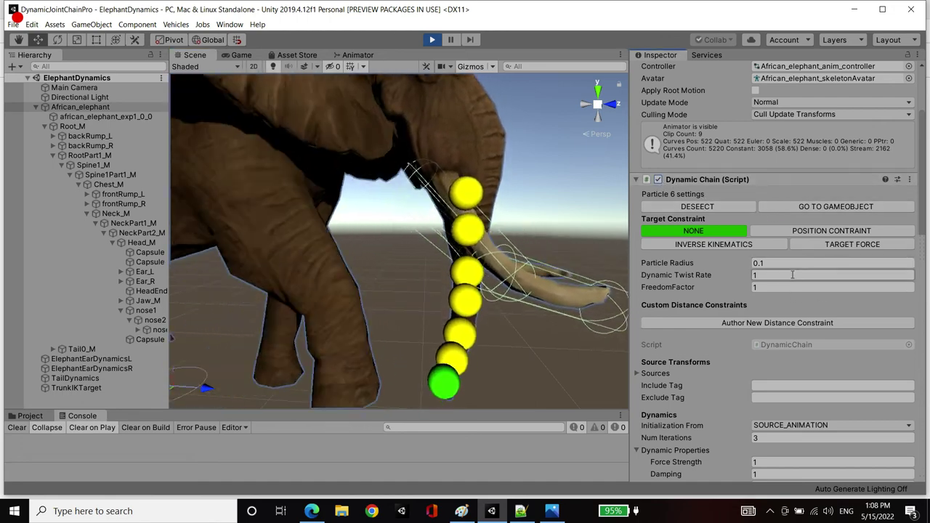
Set Inertia to 3 in the African_elephant's Dynamic Chain component and examine the trunk motion from several angles
scroll(792, 275, down, 5)
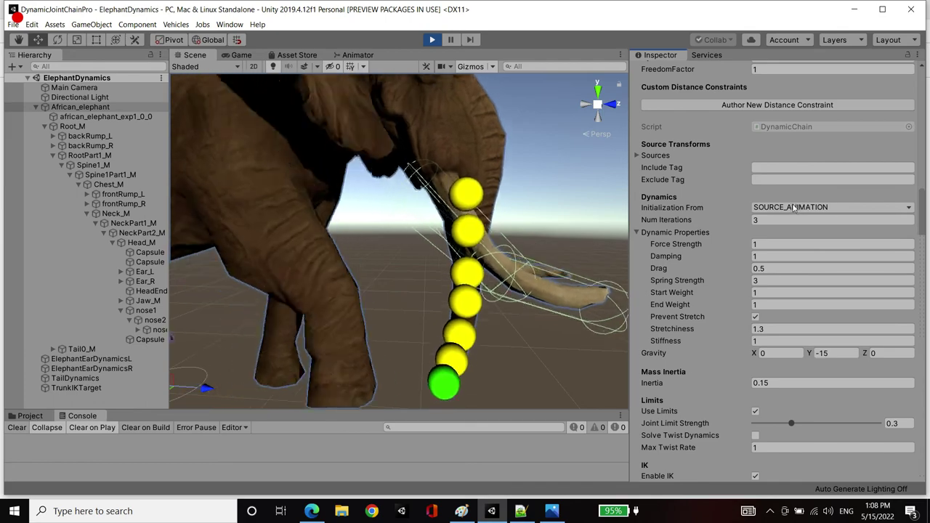
scroll(792, 210, down, 5)
scroll(781, 216, up, 3)
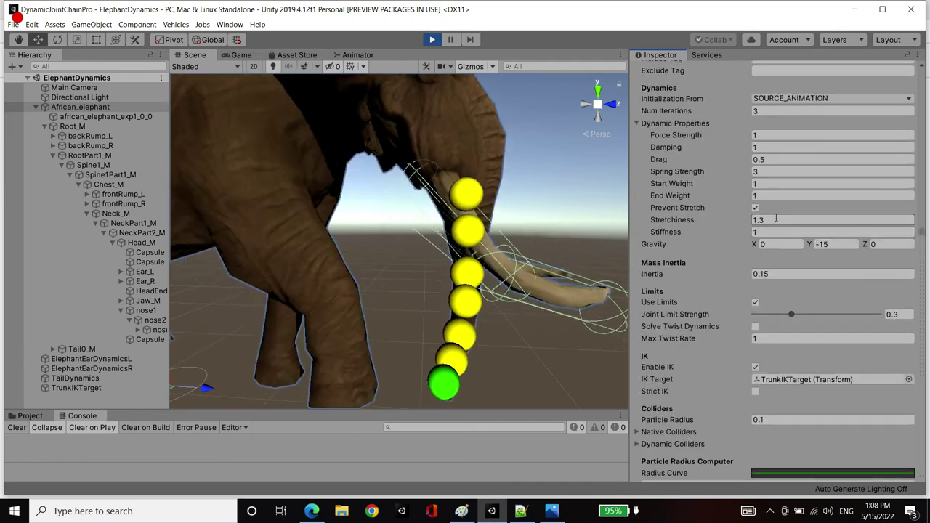
click(779, 274)
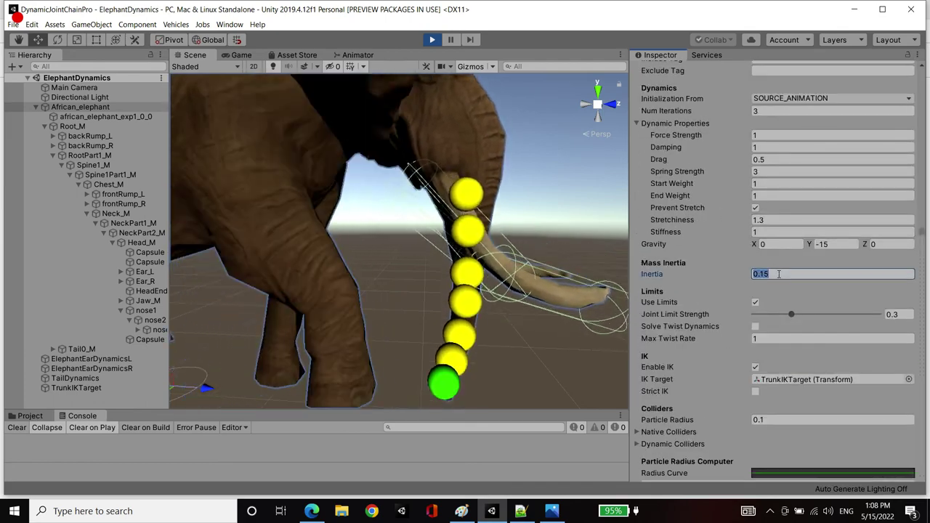
text(3)
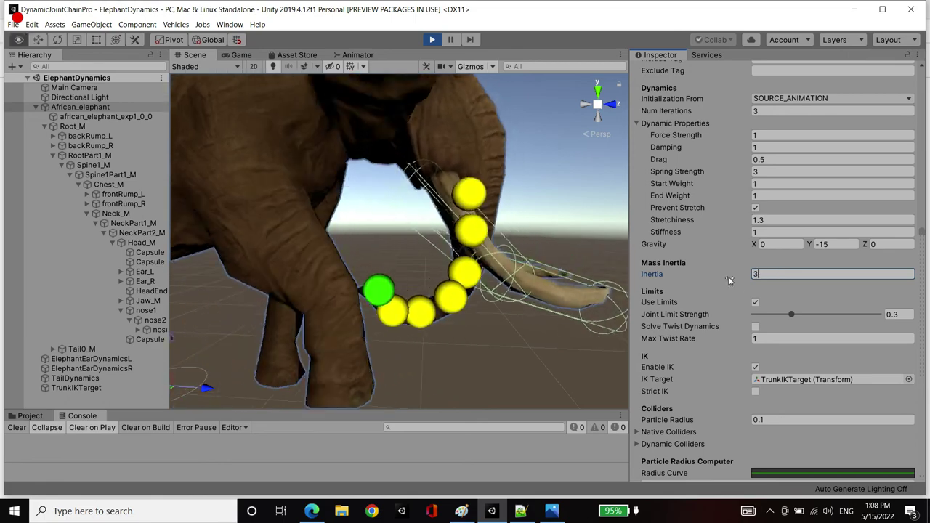
alt+drag(488, 264, 535, 250)
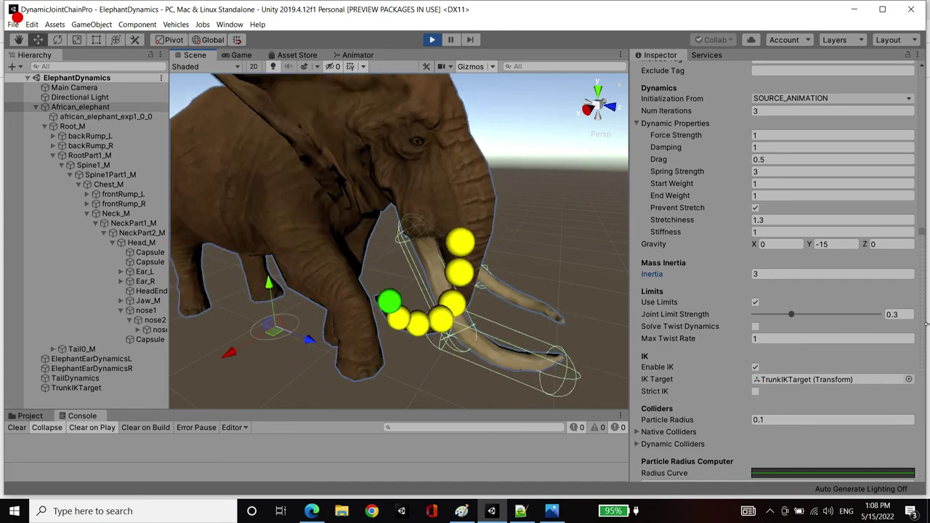
alt+drag(495, 296, 514, 276)
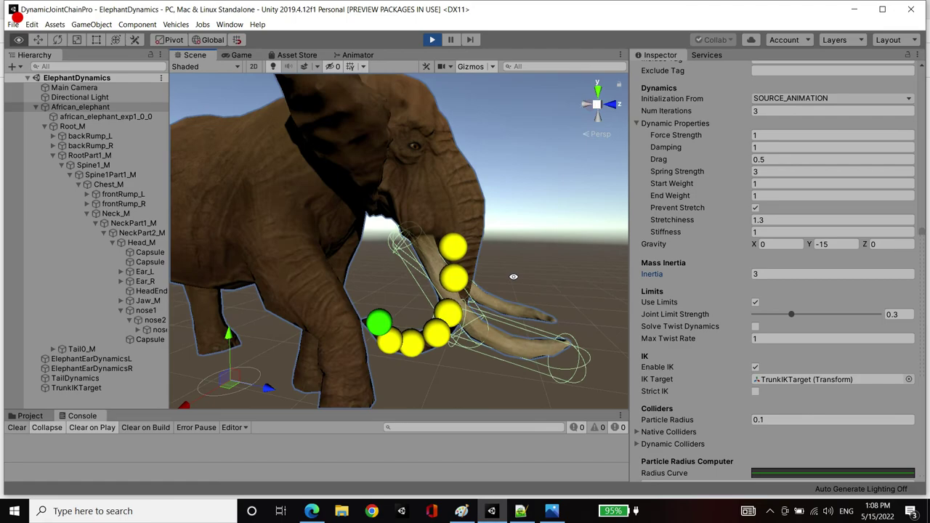
mouse_move(590, 333)
alt+mouse_down()
mouse_move(553, 331)
mouse_move(593, 327)
alt+mouse_up()
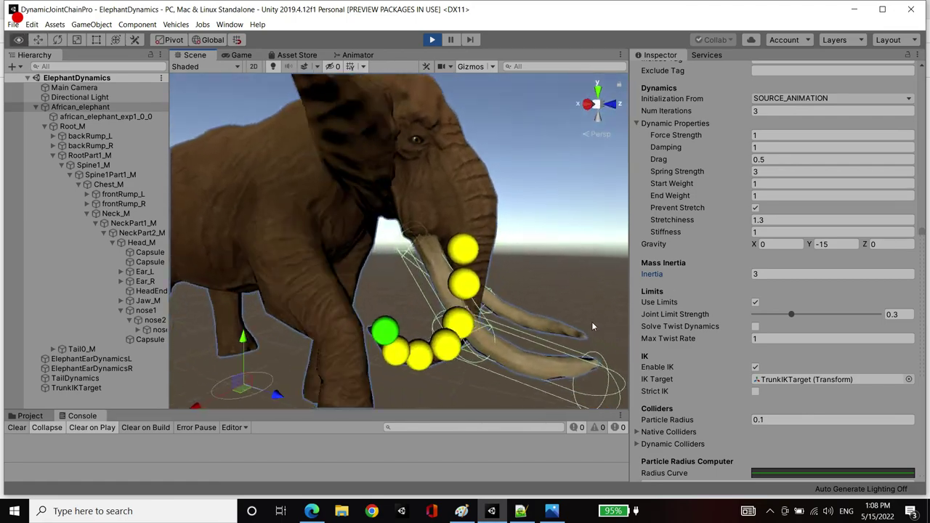
Set Forces Strength to 1 in the African_elephant's Dynamic Forces Component
scroll(884, 243, up, 10)
scroll(799, 268, down, 7)
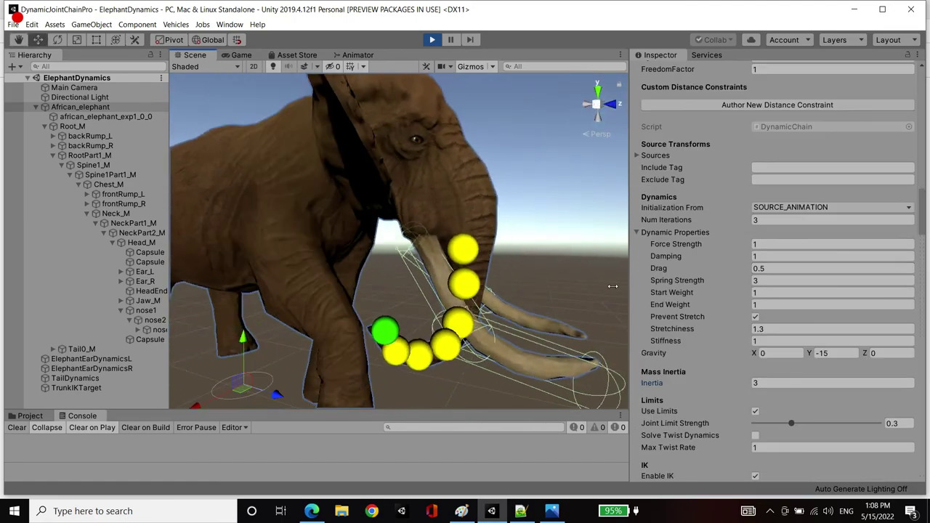
scroll(807, 240, down, 6)
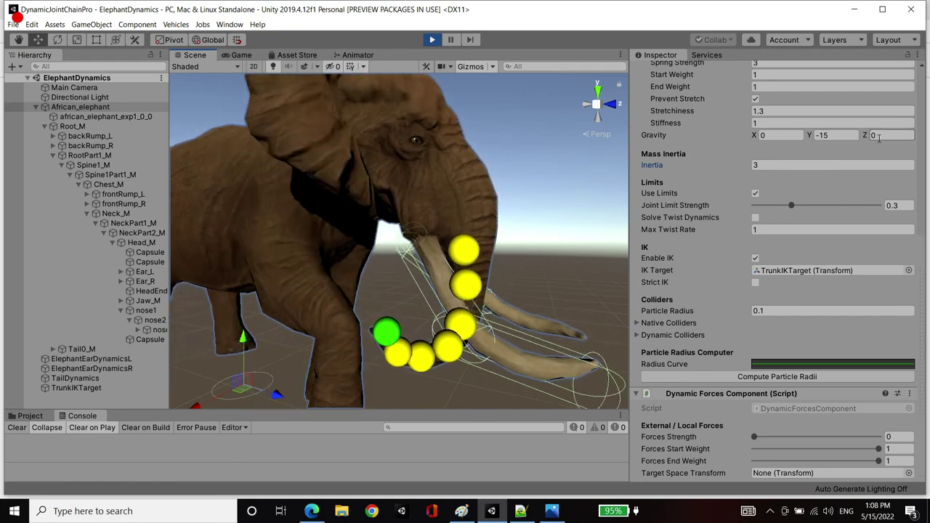
scroll(878, 247, down, 4)
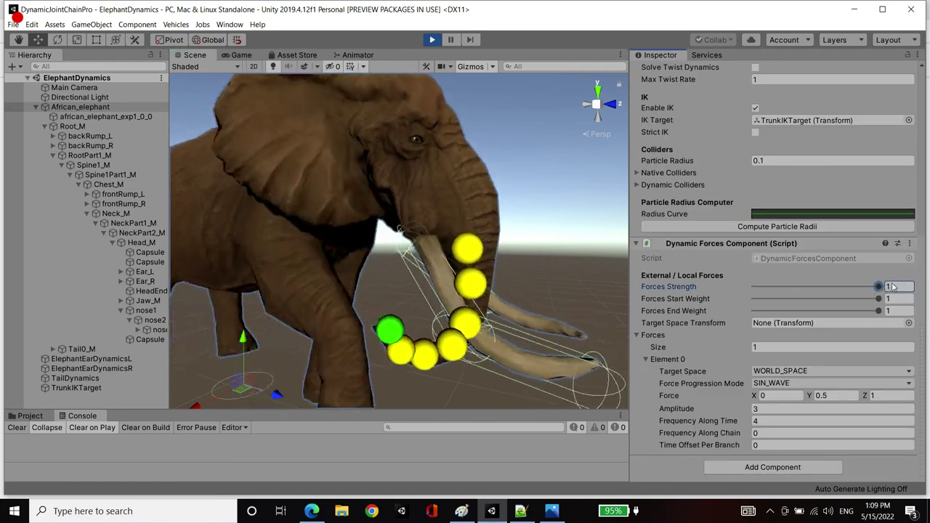
Set the Dynamic Chain's Inertia to 1 and examine how the trunk swings under the external force
scroll(819, 261, up, 6)
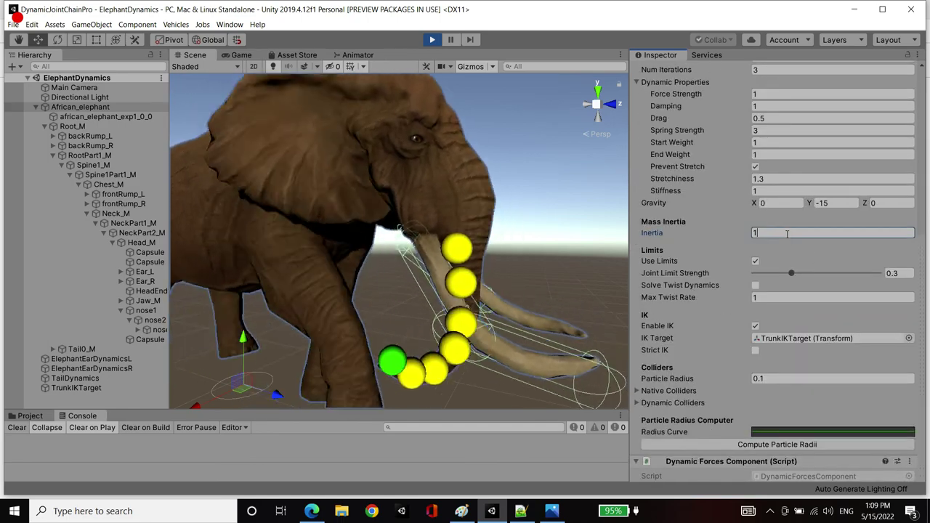
alt+drag(581, 309, 601, 282)
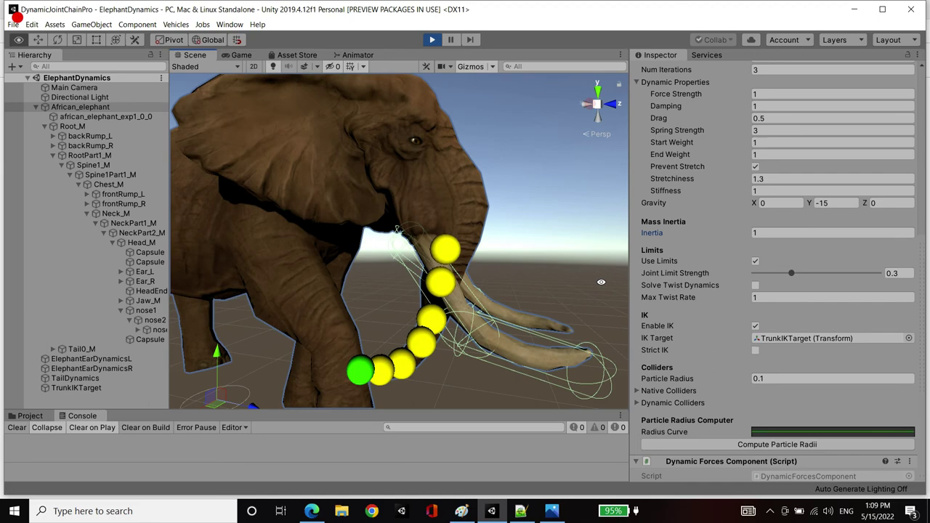
alt+drag(538, 315, 572, 309)
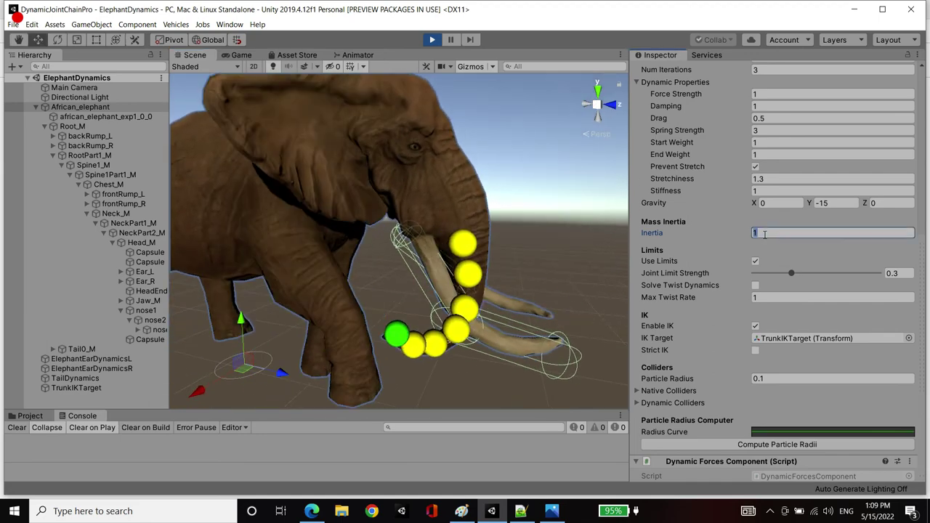
Set the Dynamic Chain's Inertia to 3 and examine the trunk's motion with the external force applied
text(3)
alt+right_drag(517, 265, 523, 246)
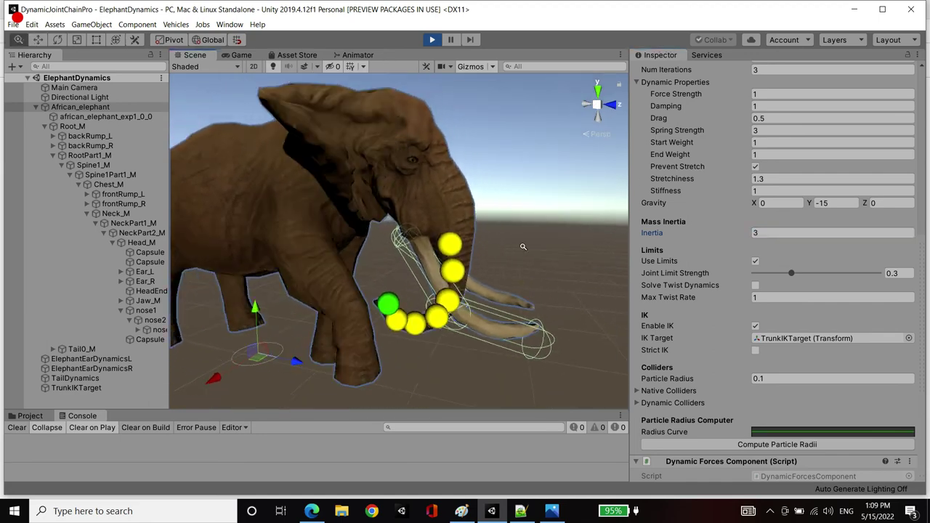
scroll(783, 273, up, 10)
scroll(785, 363, down, 7)
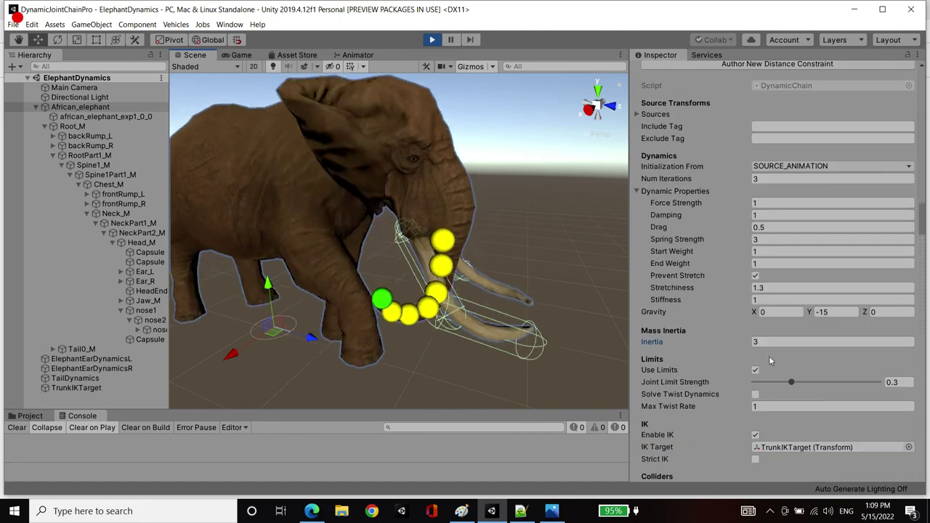
Set Gravity Y to 0 in the African_elephant's Dynamic Chain component
scroll(782, 174, down, 8)
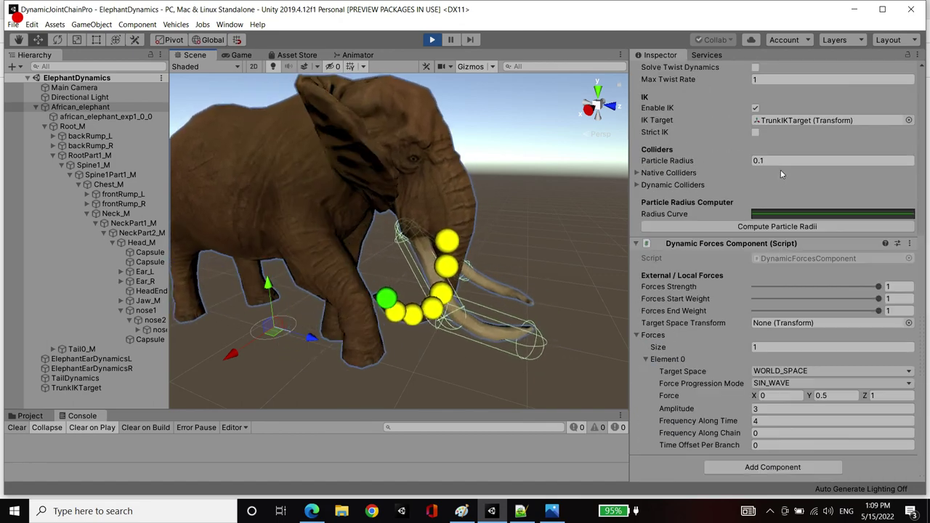
scroll(782, 175, up, 3)
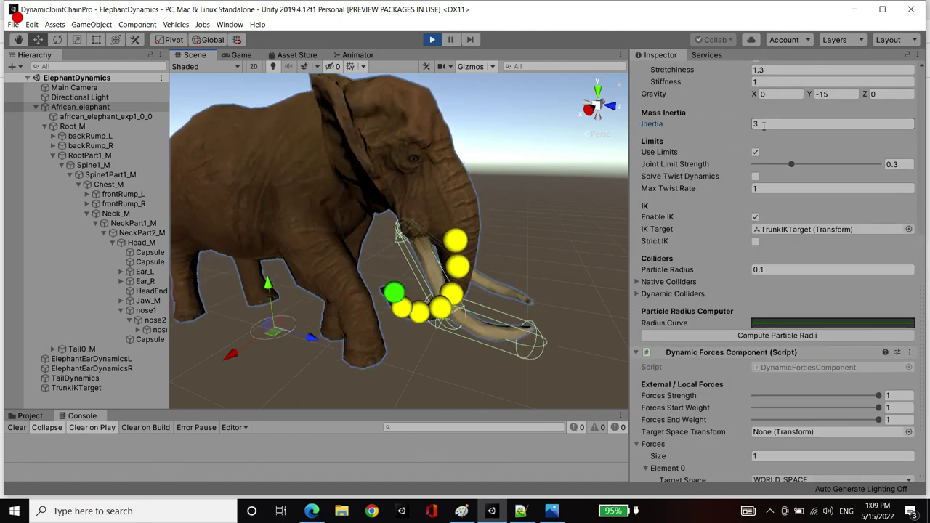
click(763, 125)
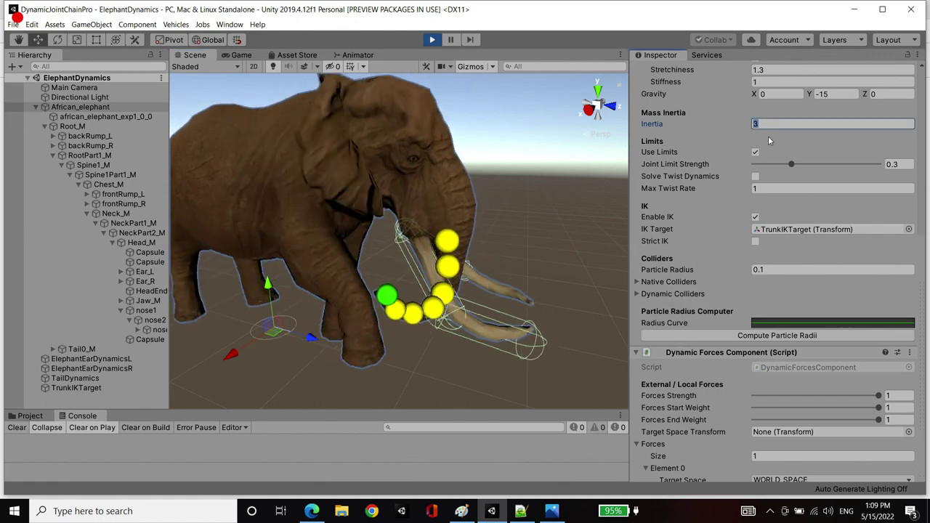
scroll(772, 160, up, 3)
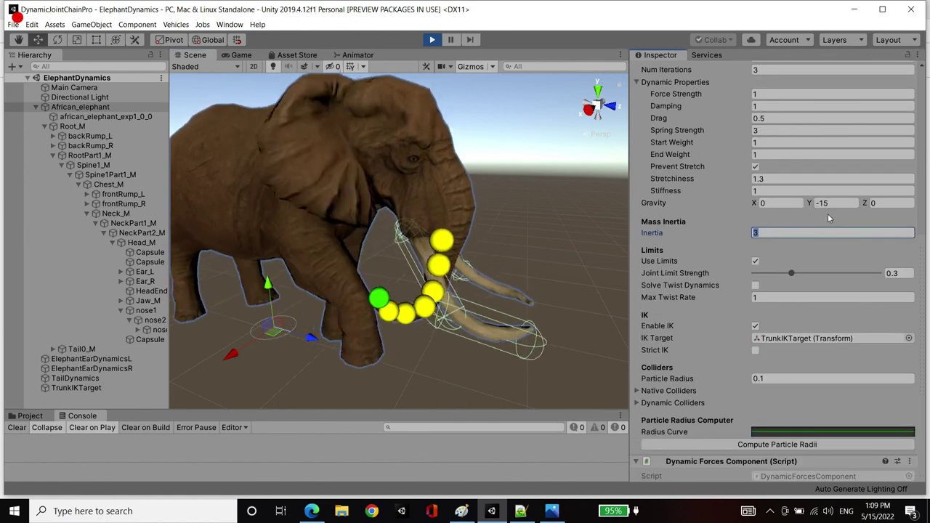
click(834, 203)
text(0)
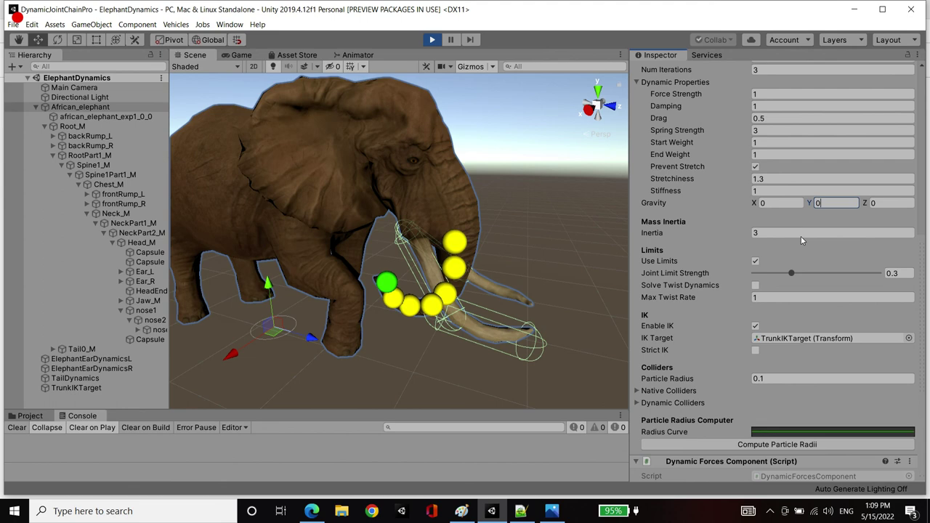
Deselect African_elephant and examine the whole animated elephant without the particle and collider gizmos
scroll(801, 236, up, 6)
click(512, 152)
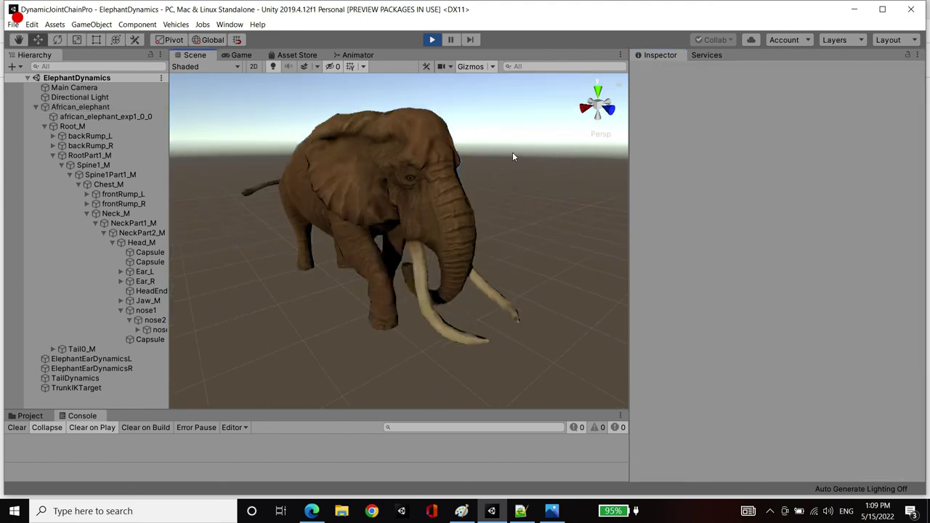
middle_drag(501, 185, 548, 226)
alt+drag(548, 226, 521, 209)
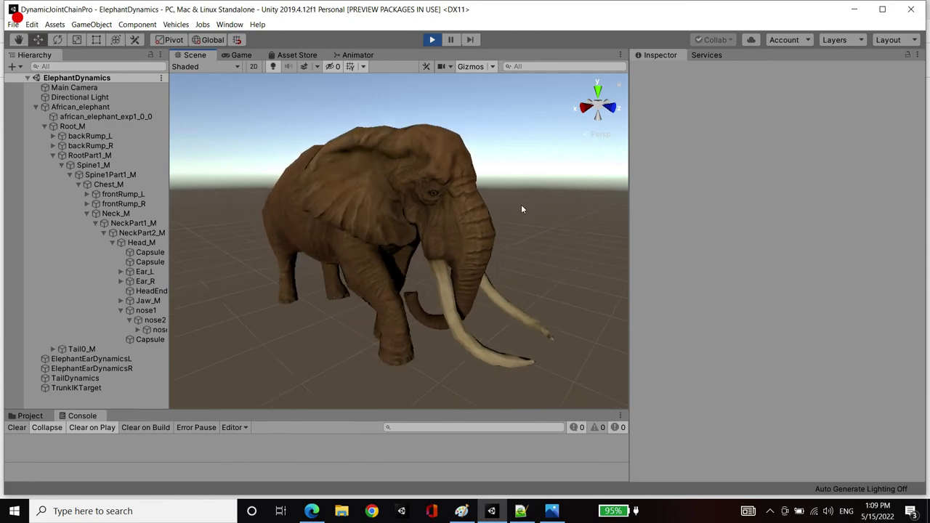